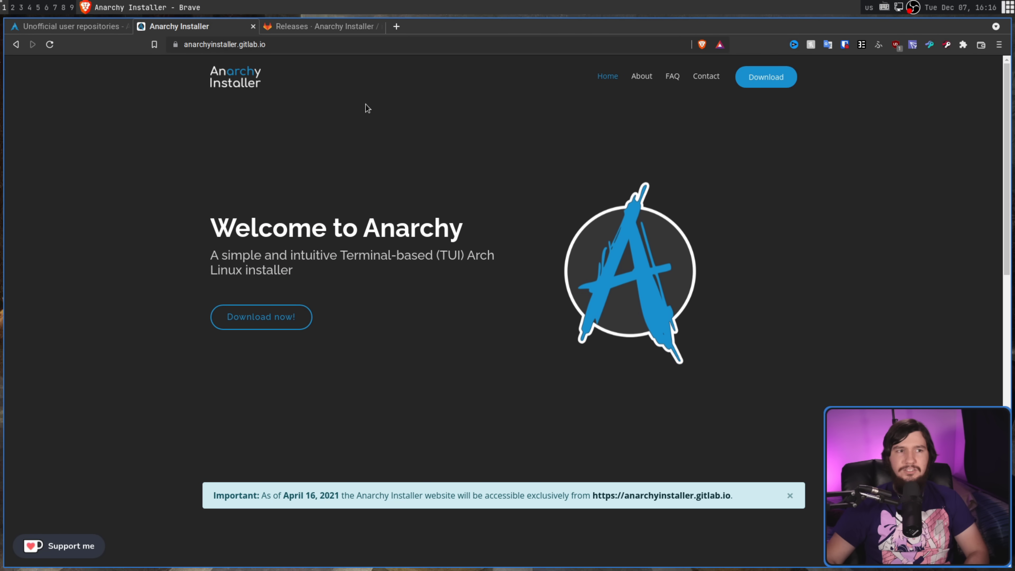
- Open the Anarchy Installer v1.3.4 GitLab releases page from the Download now! button
{"action": "left_click", "coordinate": [274, 316]}
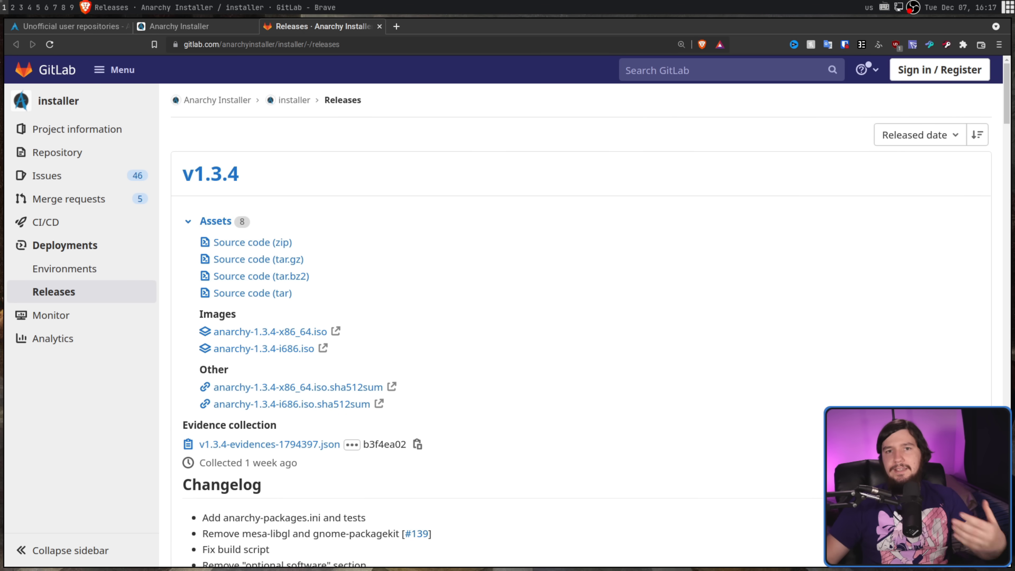
- Switch back to the Anarchy Installer welcome page tab
{"action": "left_click", "coordinate": [163, 24]}
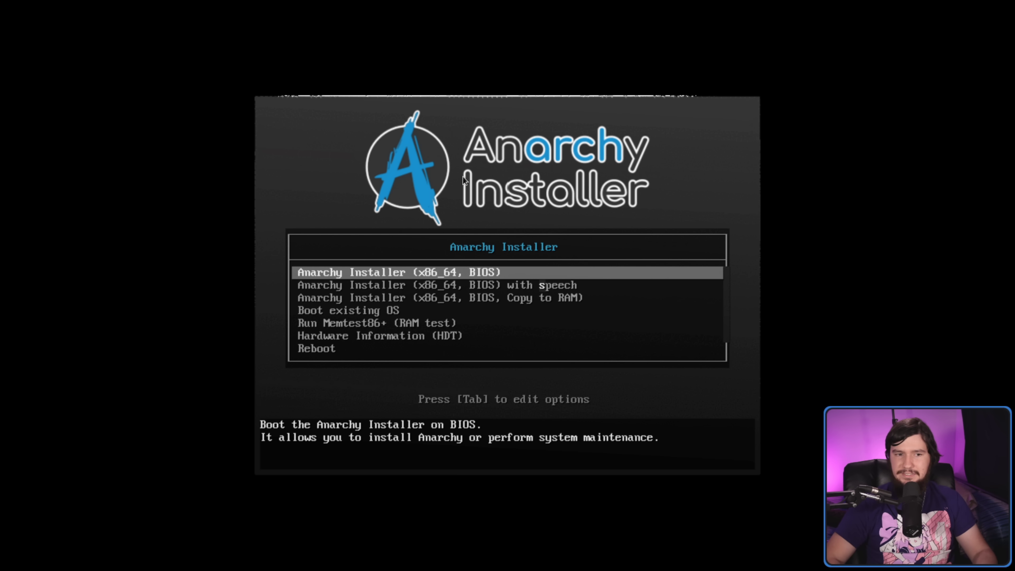
- Boot the standard Anarchy Installer (x86_64, BIOS) entry from the boot menu
{"action": "key", "text": "Down"}
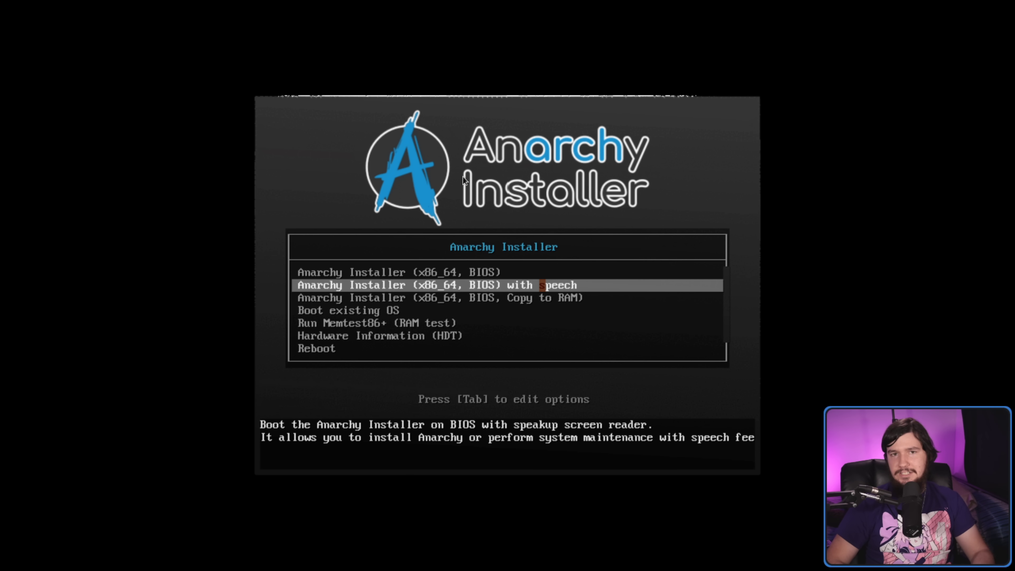
{"action": "key", "text": "Up"}
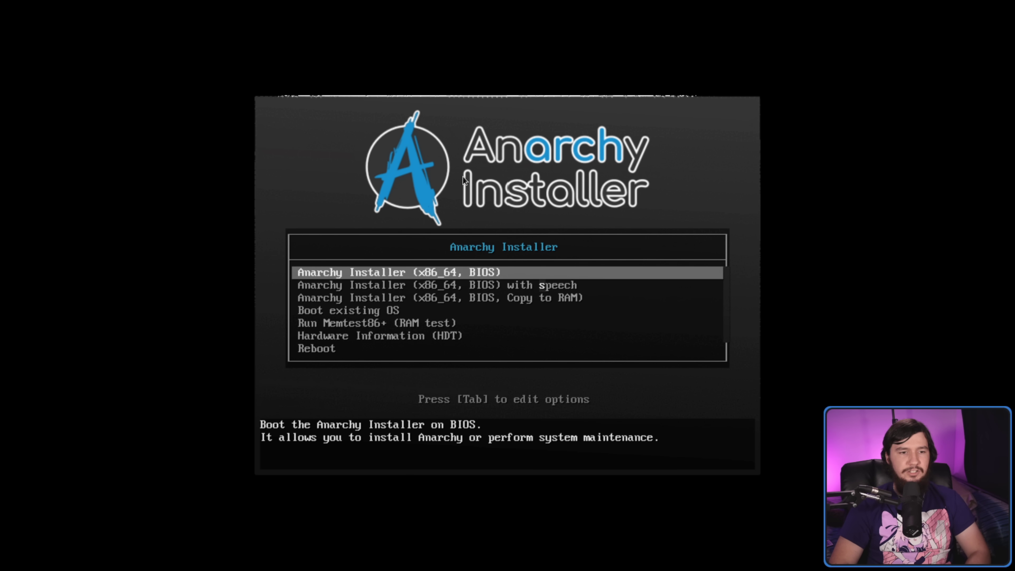
{"action": "key", "text": "Return"}
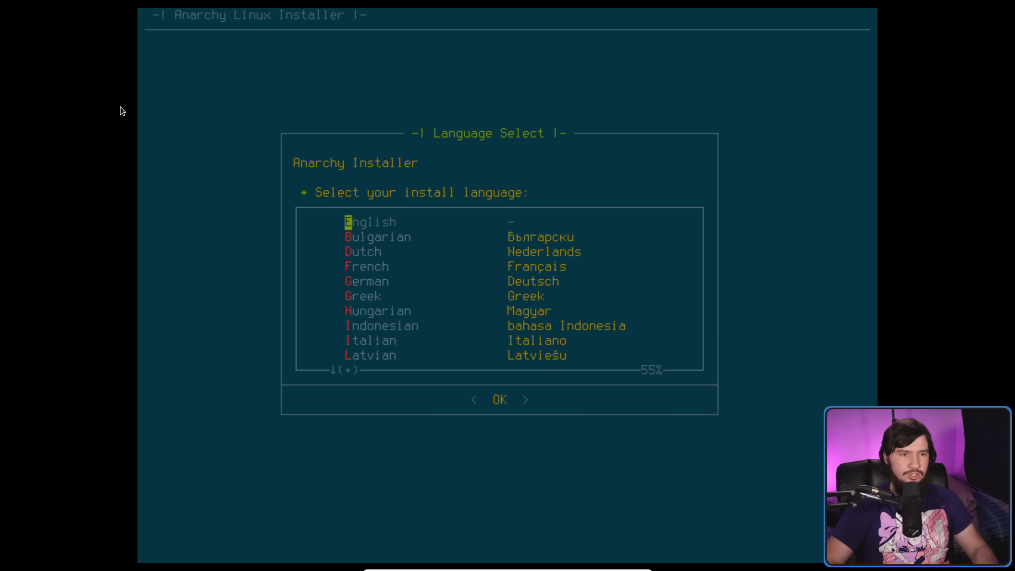
- Browse the Language Select list through French, German and Greek
{"action": "key", "text": "f"}
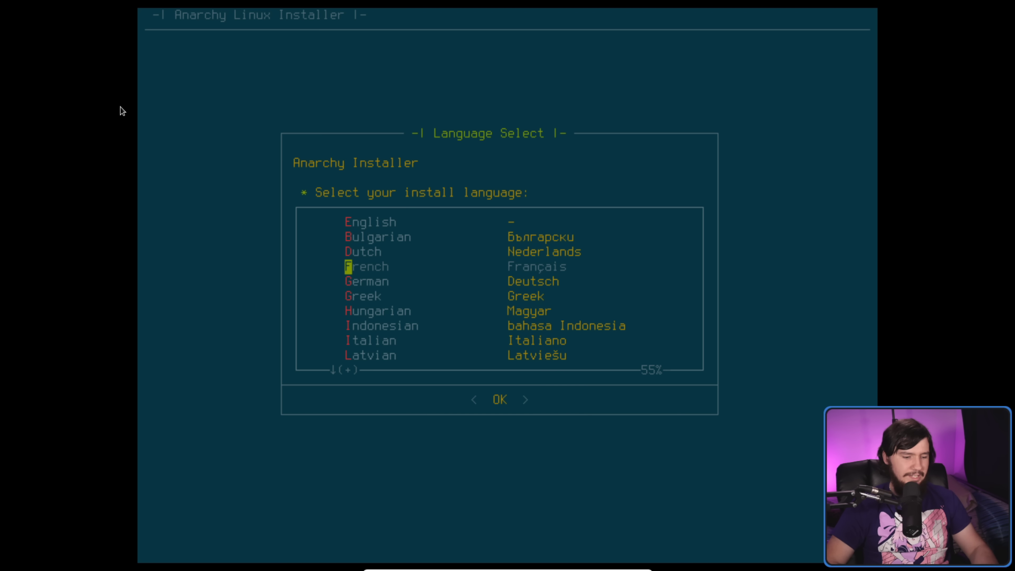
{"action": "key", "text": "Down"}
{"action": "key", "text": "g"}
{"action": "key", "text": "g"}
{"action": "key", "text": "g"}
{"action": "key", "text": "g"}
{"action": "key", "text": "g"}
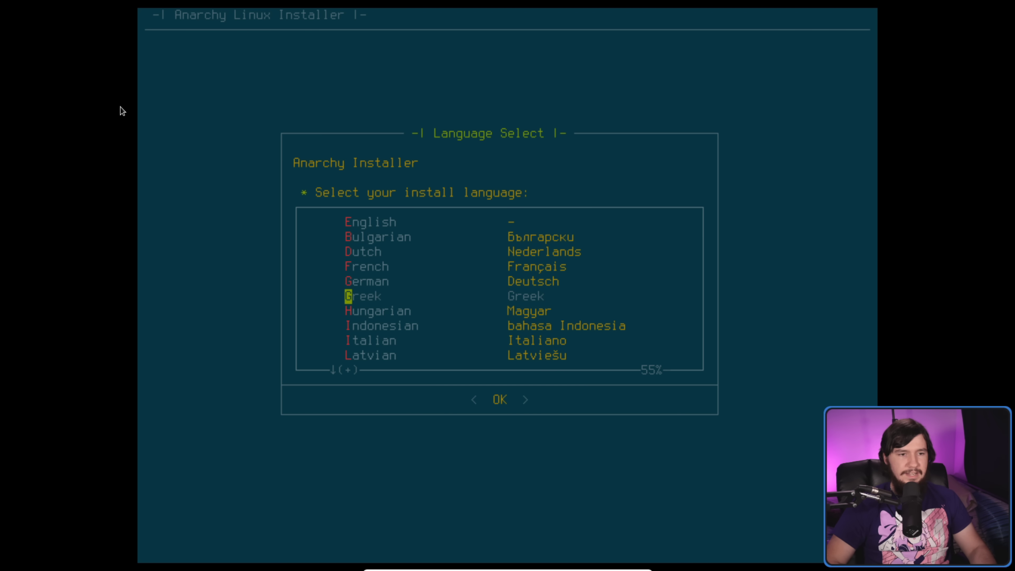
- Confirm the install language, browse the Other keymaps list, then cancel out of it
{"action": "key", "text": "Return"}
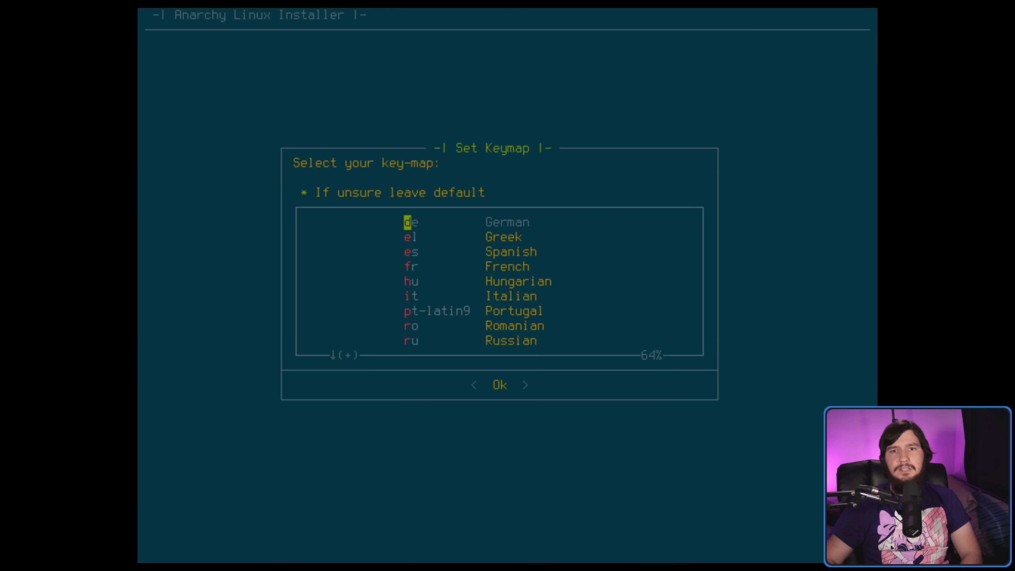
{"action": "key", "text": "Down"}
{"action": "key", "text": "Down"}
{"action": "key", "text": "Down"}
{"action": "key", "text": "Down"}
{"action": "key", "text": "Down"}
{"action": "key", "text": "Down"}
{"action": "key", "text": "Down"}
{"action": "key", "text": "Down"}
{"action": "key", "text": "Down"}
{"action": "key", "text": "Down"}
{"action": "key", "text": "Down"}
{"action": "key", "text": "Down"}
{"action": "key", "text": "Down"}
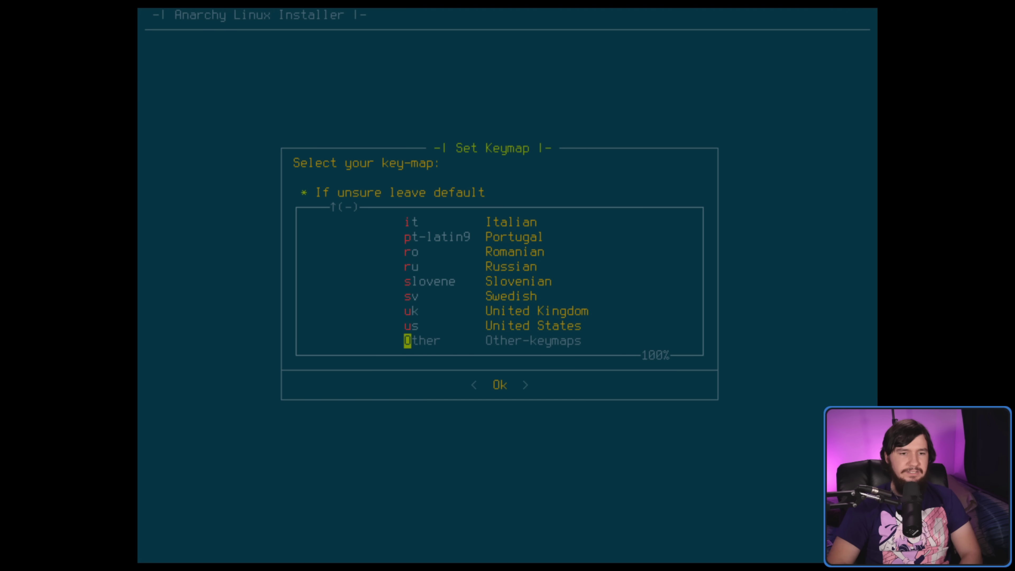
{"action": "key", "text": "Return"}
{"action": "key", "text": "Down"}
{"action": "key", "text": "Down"}
{"action": "key", "text": "Down"}
{"action": "key", "text": "Down"}
{"action": "key", "text": "Down"}
{"action": "key", "text": "Down"}
{"action": "key", "text": "Down"}
{"action": "key", "text": "Down"}
{"action": "key", "text": "Down"}
{"action": "key", "text": "Down"}
{"action": "key", "text": "Down"}
{"action": "key", "text": "Down"}
{"action": "key", "text": "Down"}
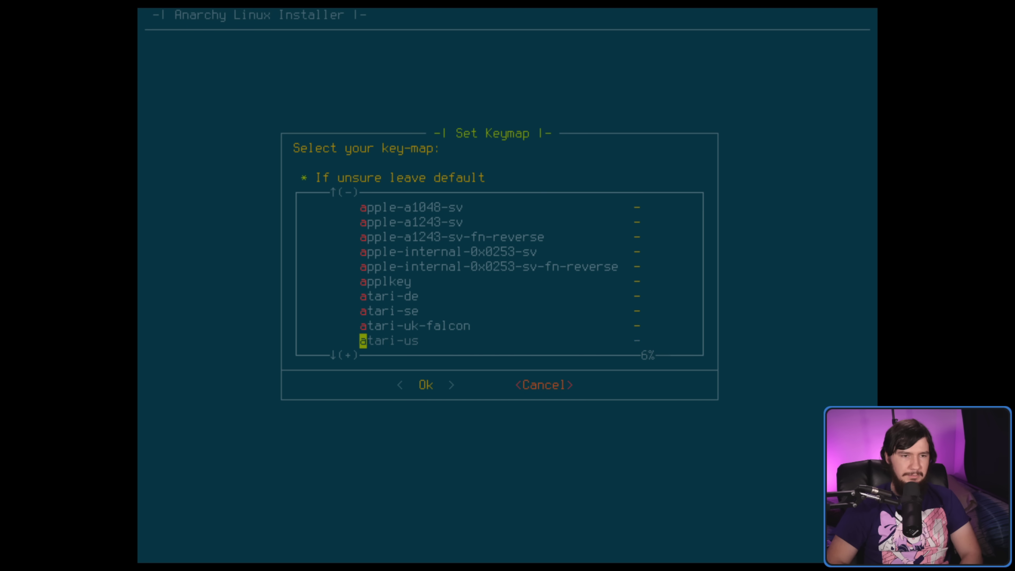
{"action": "key", "text": "Up"}
{"action": "key", "text": "Up"}
{"action": "key", "text": "Down"}
{"action": "key", "text": "Down"}
{"action": "key", "text": "Down"}
{"action": "key", "text": "Down"}
{"action": "key", "text": "Down"}
{"action": "key", "text": "Down"}
{"action": "key", "text": "Down"}
{"action": "key", "text": "Down"}
{"action": "key", "text": "Down"}
{"action": "key", "text": "Down"}
{"action": "key", "text": "Down"}
{"action": "key", "text": "Down"}
{"action": "key", "text": "Down"}
{"action": "key", "text": "Down"}
{"action": "key", "text": "Down"}
{"action": "key", "text": "Down"}
{"action": "key", "text": "Down"}
{"action": "key", "text": "Up"}
{"action": "key", "text": "Up"}
{"action": "key", "text": "Up"}
{"action": "key", "text": "Up"}
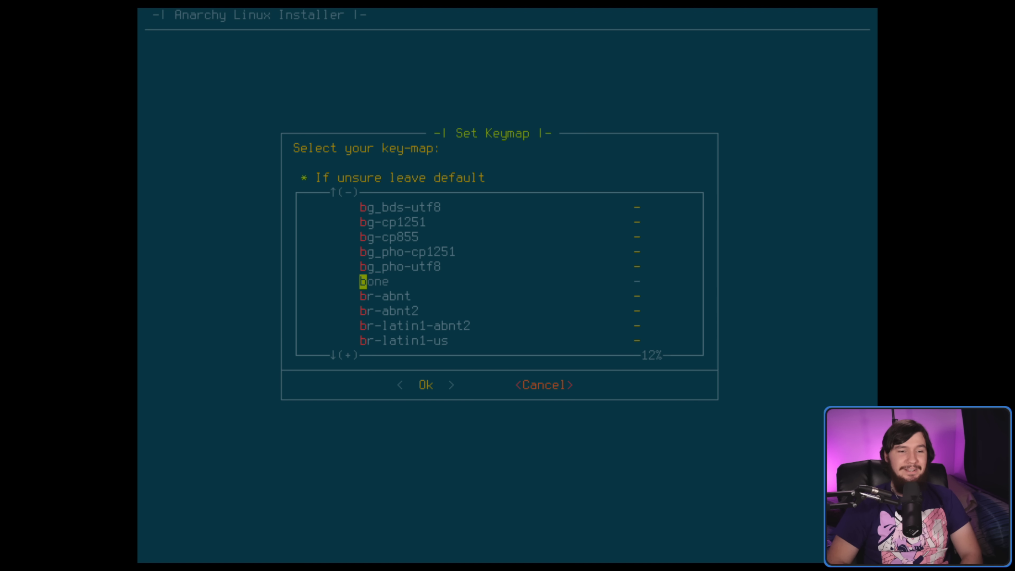
{"action": "key", "text": "Tab"}
{"action": "key", "text": "Tab"}
{"action": "key", "text": "Return"}
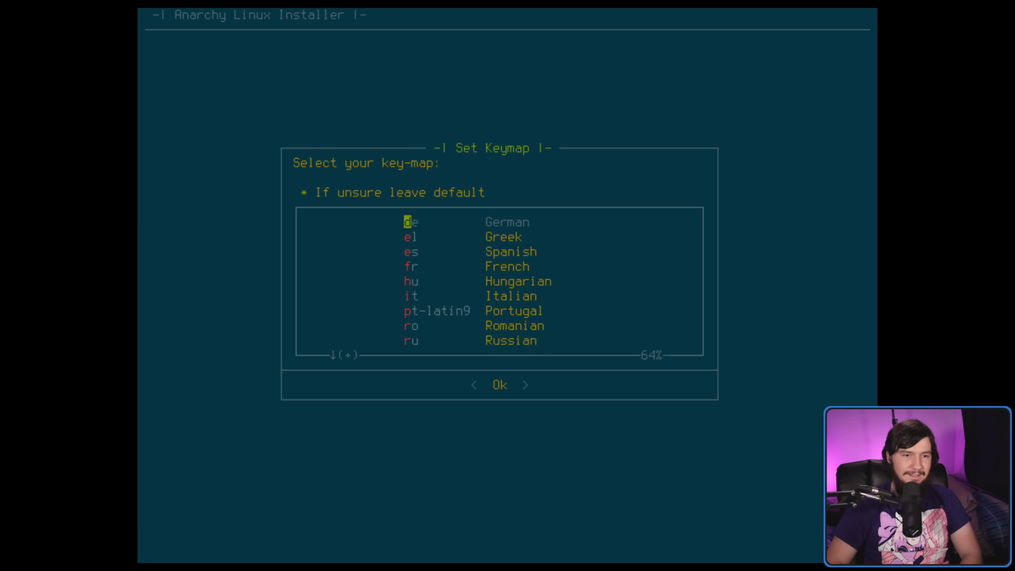
- Select the us (United States) keymap
{"action": "key", "text": "Down"}
{"action": "key", "text": "Down"}
{"action": "key", "text": "Down"}
{"action": "key", "text": "Down"}
{"action": "key", "text": "Down"}
{"action": "key", "text": "Down"}
{"action": "key", "text": "Down"}
{"action": "key", "text": "Down"}
{"action": "key", "text": "Down"}
{"action": "key", "text": "Down"}
{"action": "key", "text": "Down"}
{"action": "key", "text": "Down"}
{"action": "key", "text": "Down"}
{"action": "key", "text": "Up"}
{"action": "key", "text": "Up"}
{"action": "key", "text": "Down"}
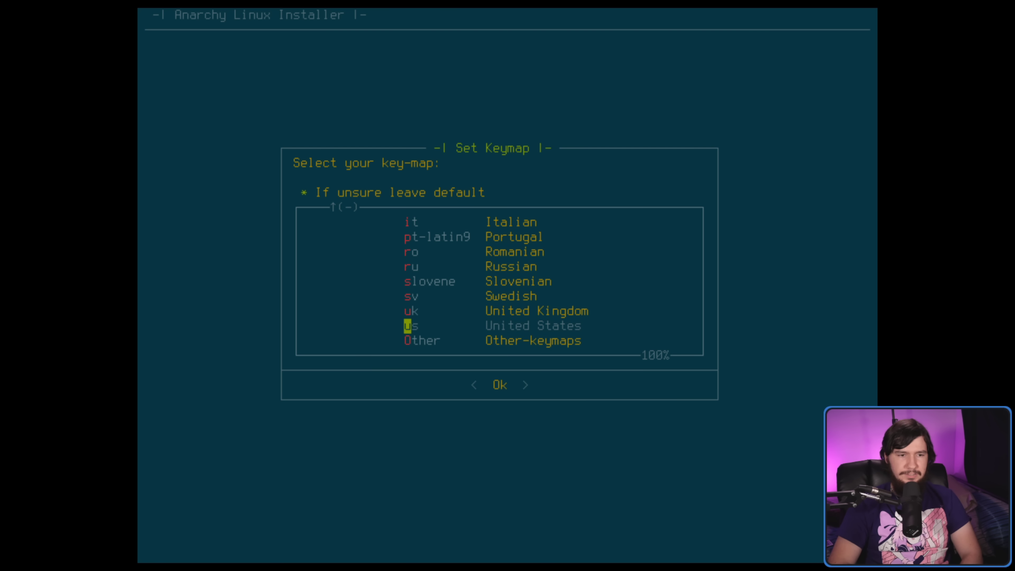
{"action": "key", "text": "Return"}
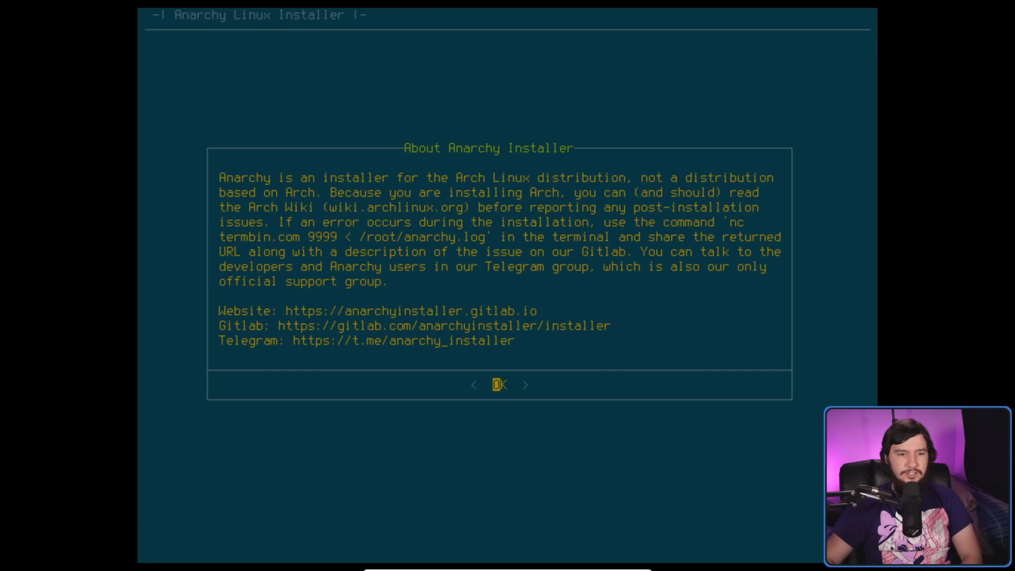
- Dismiss the About notice and review the Update, Start and Exit choices
{"action": "key", "text": "Return"}
{"action": "key", "text": "Down"}
{"action": "key", "text": "Up"}
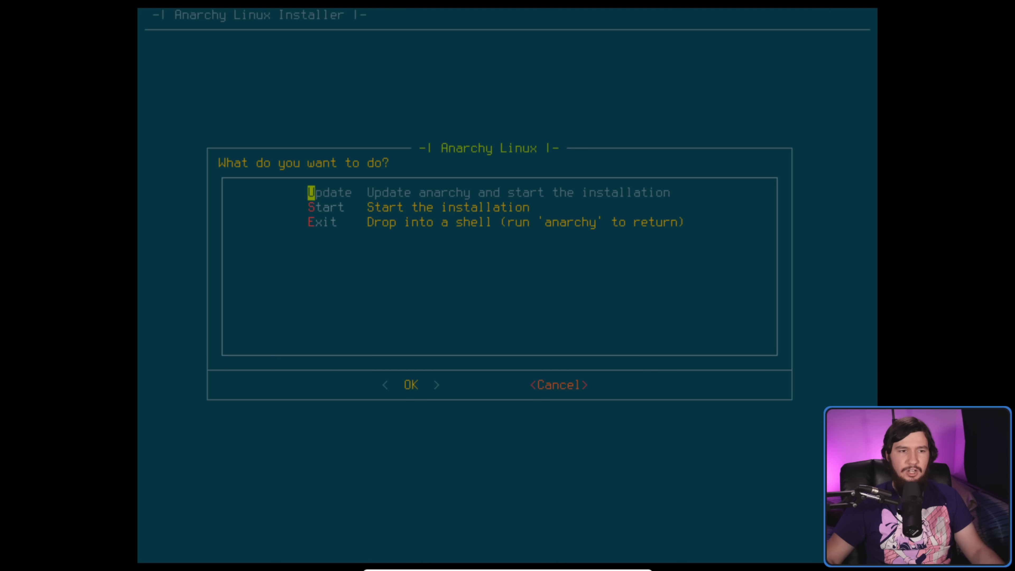
- Choose Update to update Anarchy before starting the installation
{"action": "key", "text": "Tab"}
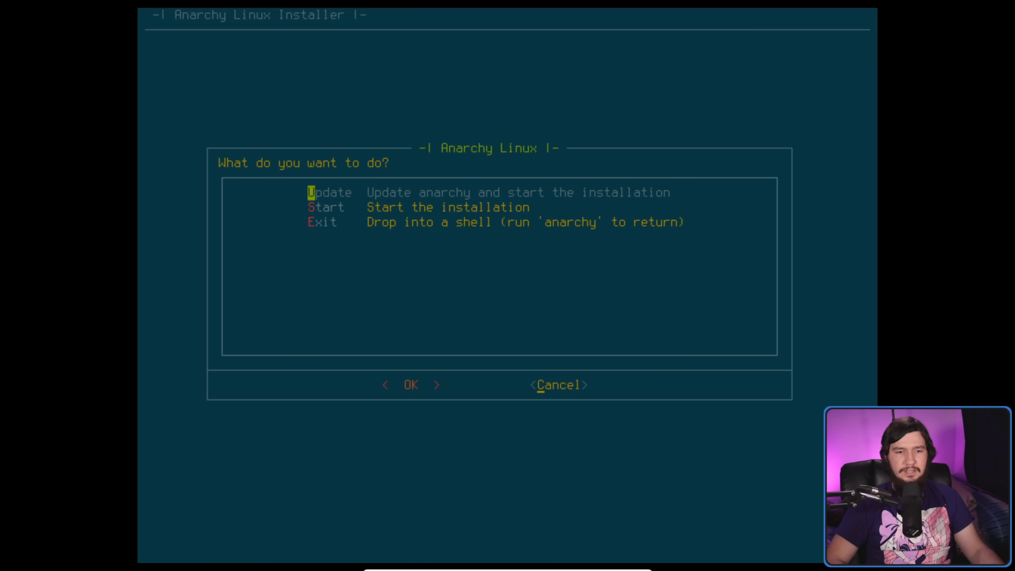
{"action": "key", "text": "Tab"}
{"action": "key", "text": "Return"}
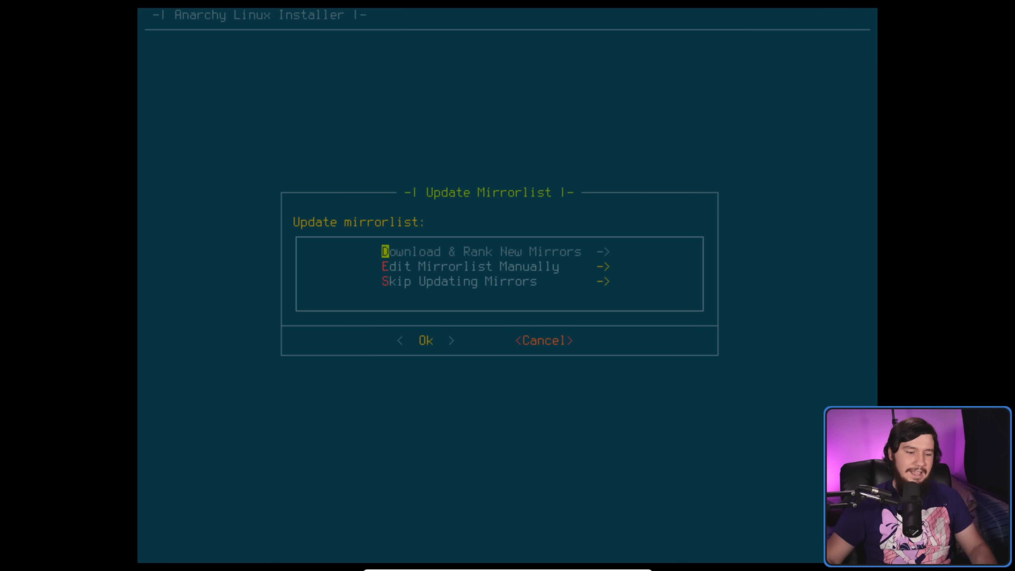
{"action": "key", "text": "ctrl+c"}
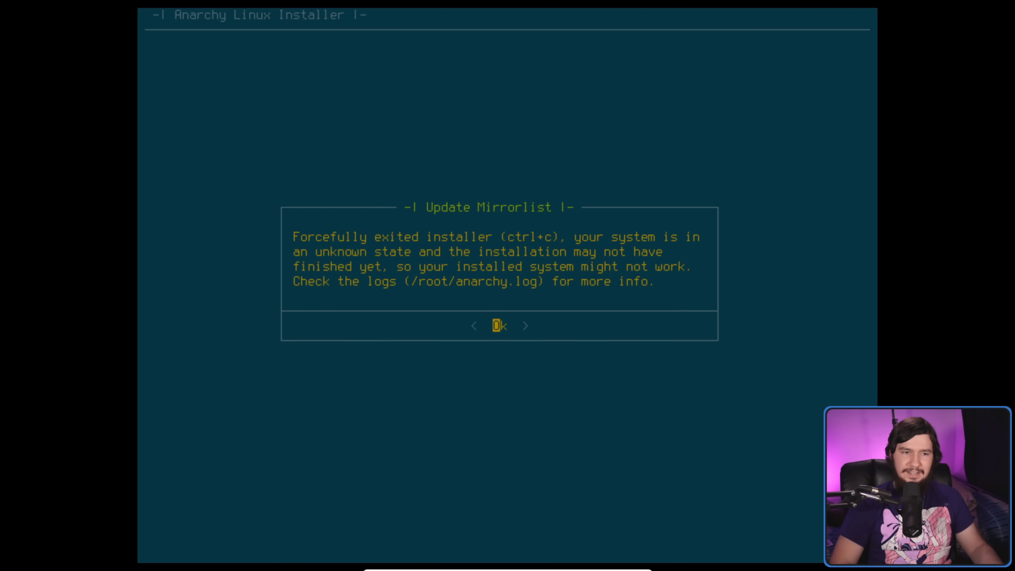
{"action": "key", "text": "Return"}
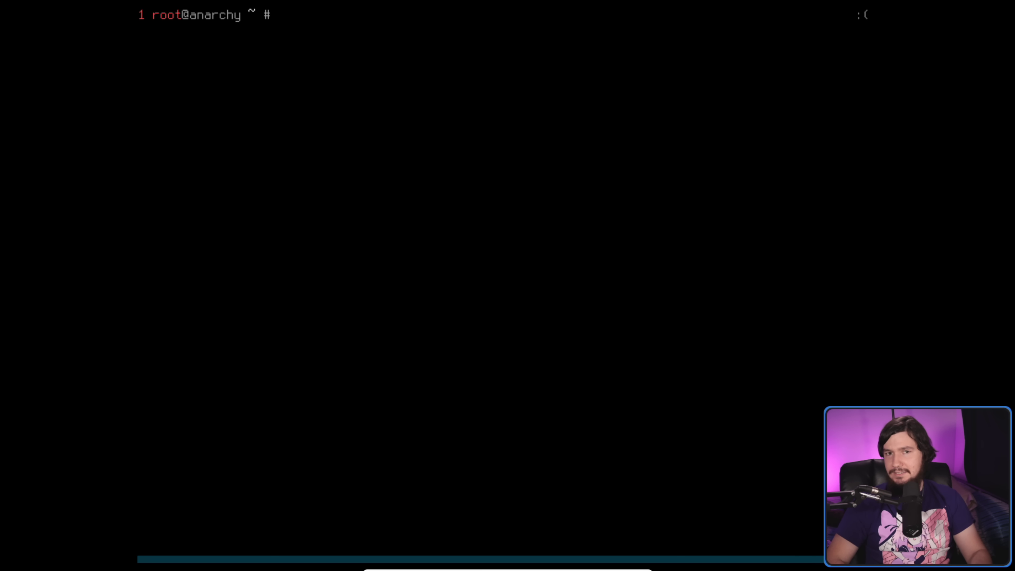
{"action": "type", "text": "anarchy"}
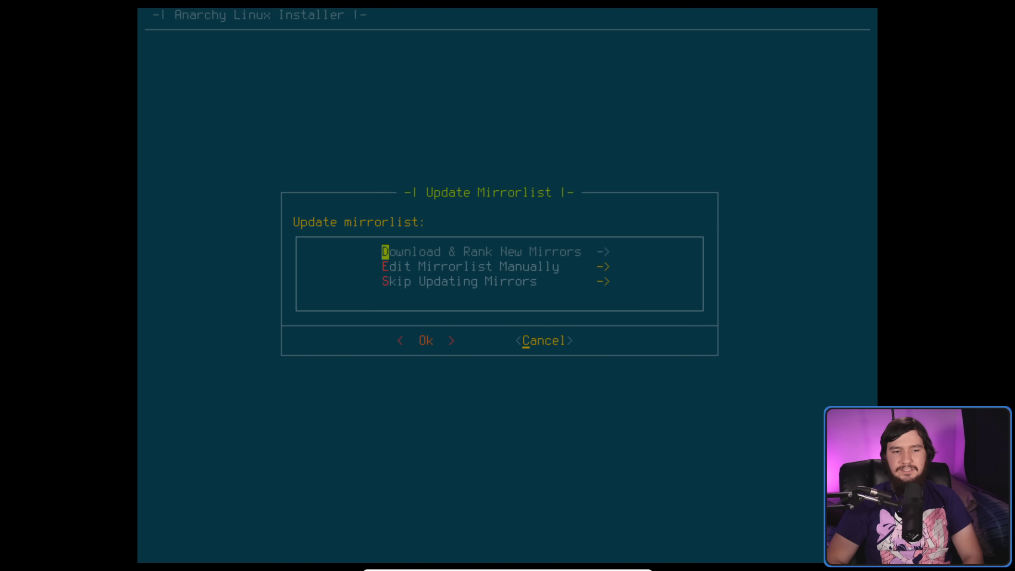
{"action": "key", "text": "Right"}
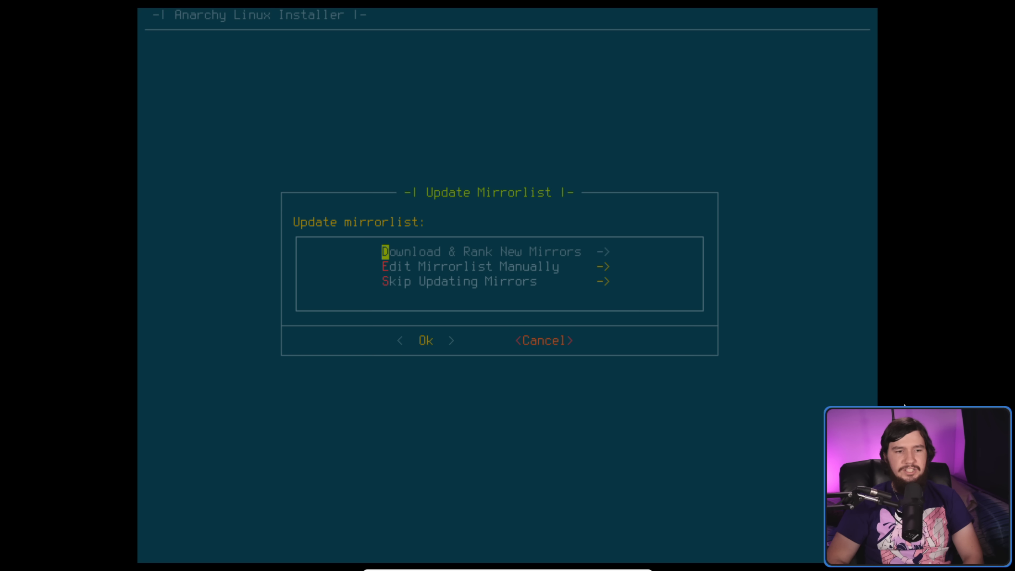
{"action": "key", "text": "Right"}
{"action": "key", "text": "Left"}
{"action": "key", "text": "Down"}
{"action": "key", "text": "Up"}
{"action": "key", "text": "Down"}
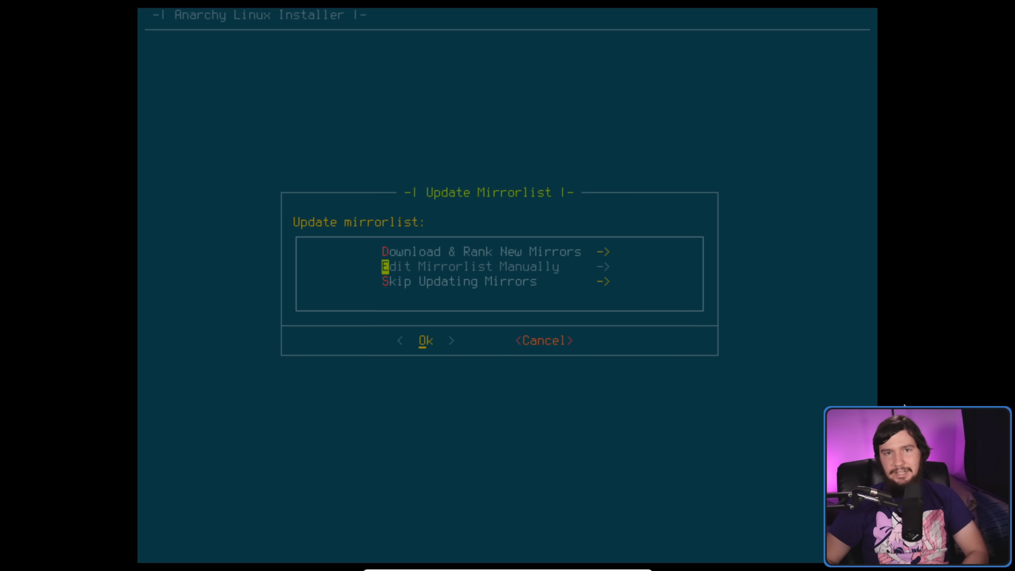
{"action": "key", "text": "Up"}
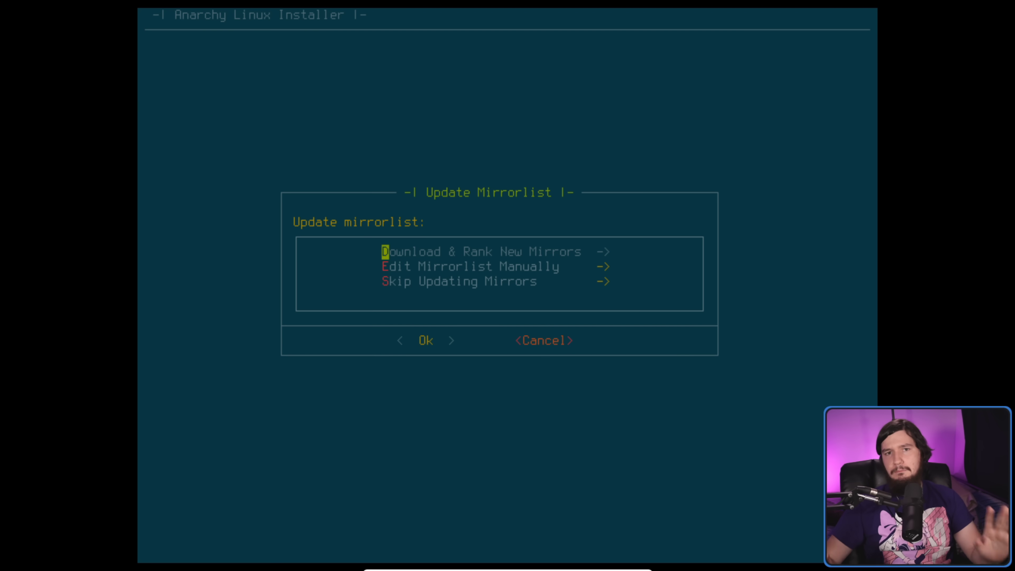
{"action": "key", "text": "Down"}
{"action": "key", "text": "Up"}
{"action": "key", "text": "Down"}
{"action": "key", "text": "Down"}
{"action": "key", "text": "Up"}
{"action": "key", "text": "Down"}
{"action": "key", "text": "Up"}
{"action": "key", "text": "Up"}
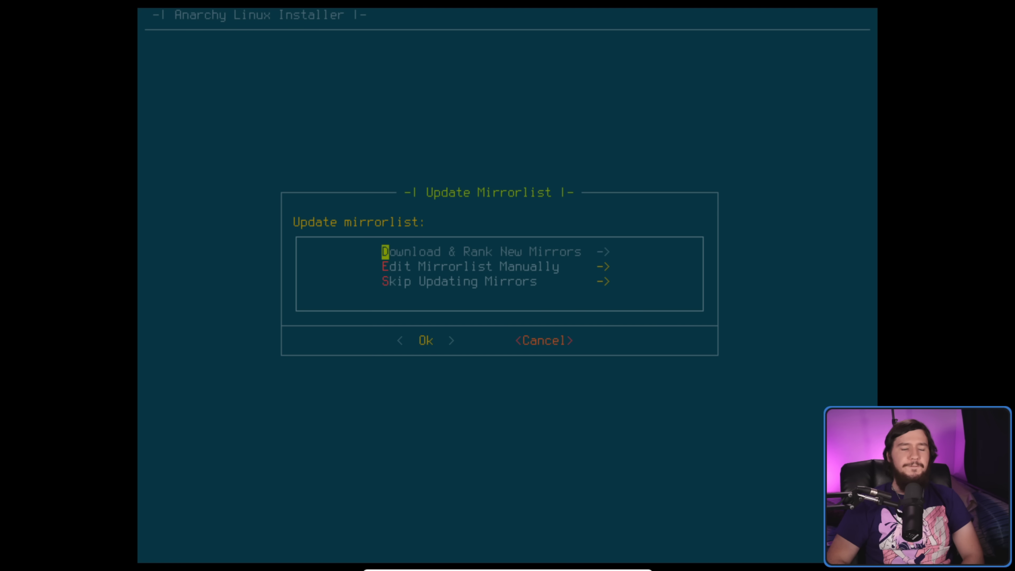
{"action": "key", "text": "Down"}
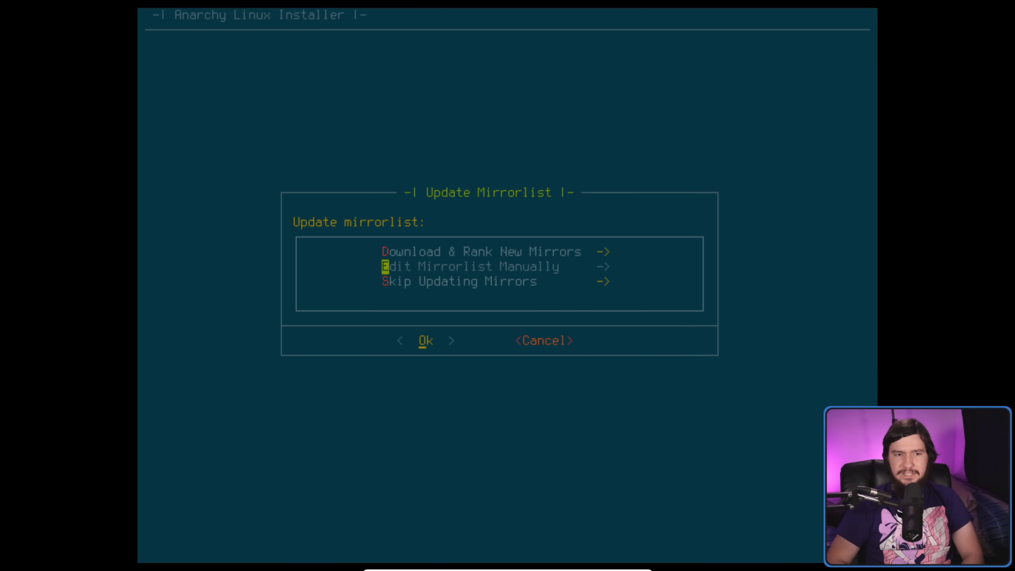
- Choose manual mirrorlist editing with vim as the editor
{"action": "key", "text": "Return"}
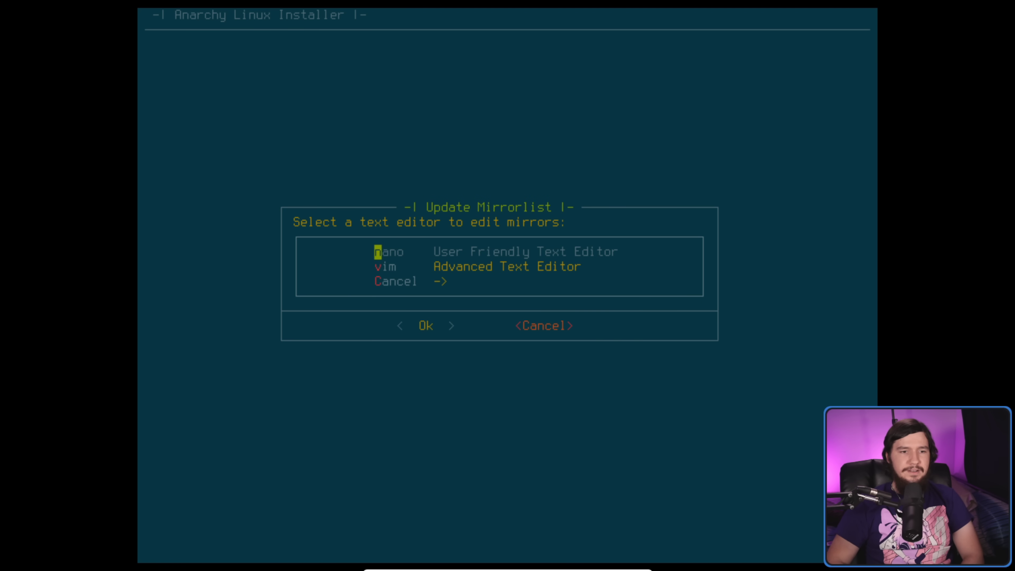
{"action": "key", "text": "Down"}
{"action": "key", "text": "Up"}
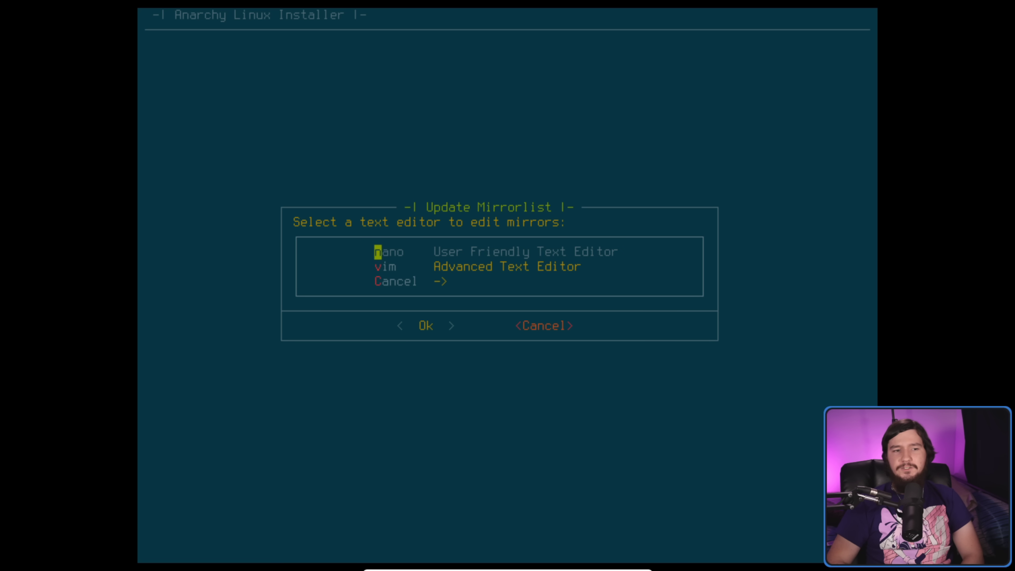
{"action": "key", "text": "Down"}
{"action": "key", "text": "Up"}
{"action": "key", "text": "Down"}
{"action": "key", "text": "Up"}
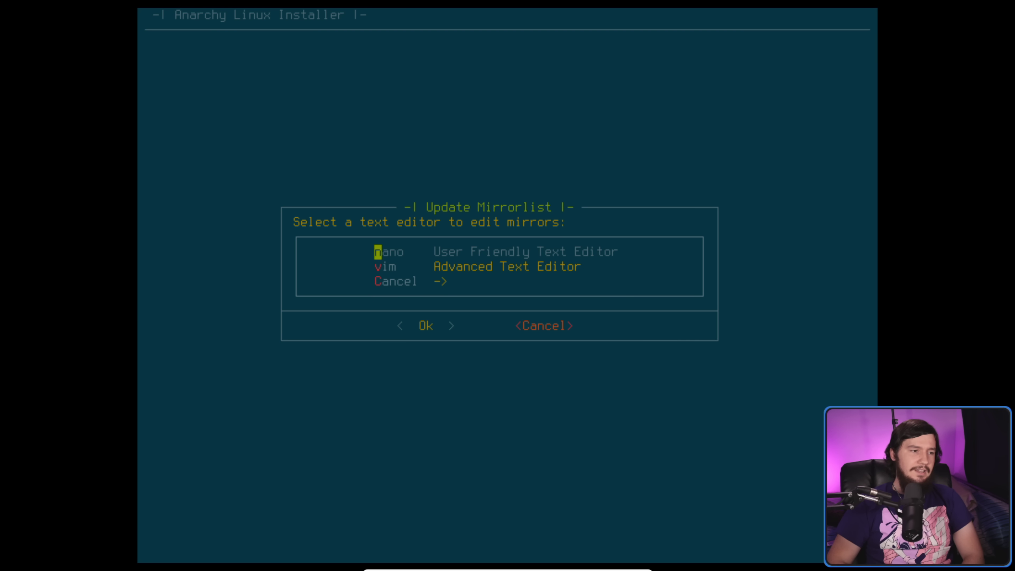
{"action": "key", "text": "Down"}
{"action": "key", "text": "Up"}
{"action": "key", "text": "Down"}
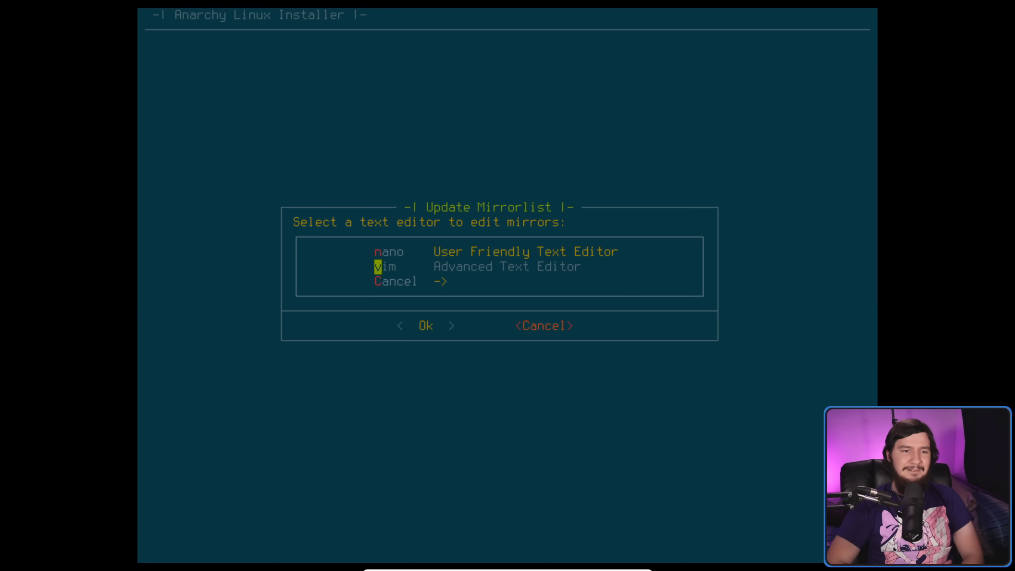
{"action": "key", "text": "Return"}
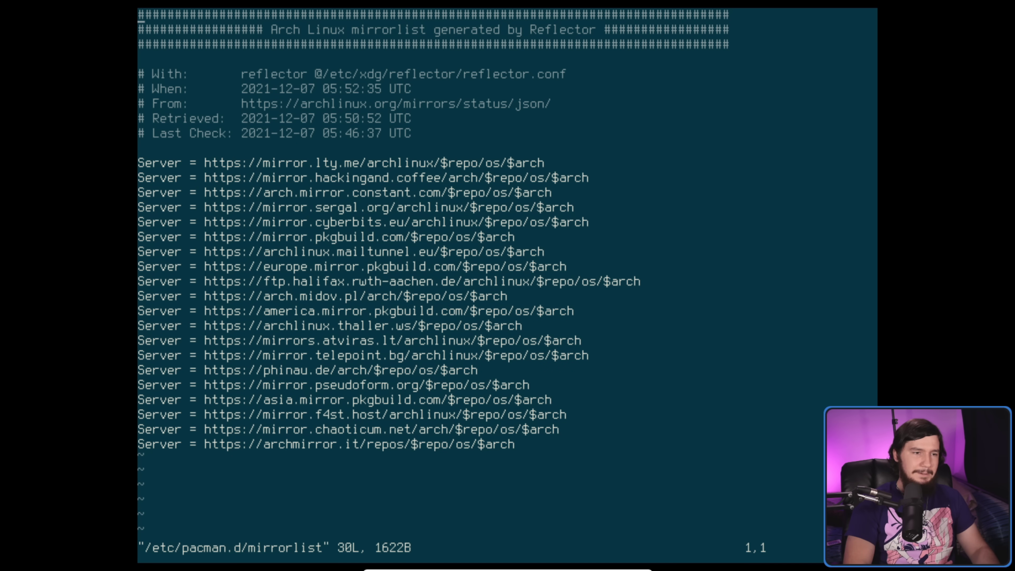
- Review /etc/pacman.d/mirrorlist in vim and quit unchanged with :q
{"action": "left_click", "coordinate": [140, 163]}
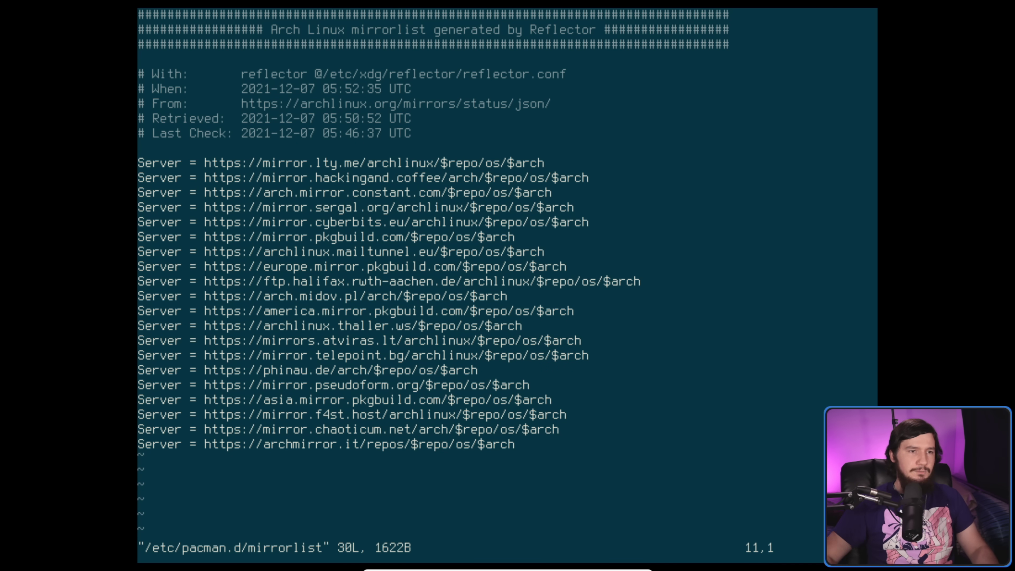
{"action": "key", "text": "Escape"}
{"action": "key", "text": "Down"}
{"action": "key", "text": "Down"}
{"action": "key", "text": "Up"}
{"action": "key", "text": "Up"}
{"action": "key", "text": "Up"}
{"action": "key", "text": "Up"}
{"action": "key", "text": "Up"}
{"action": "key", "text": "Up"}
{"action": "key", "text": "Up"}
{"action": "key", "text": "Up"}
{"action": "key", "text": "Up"}
{"action": "key", "text": "Up"}
{"action": "key", "text": "Up"}
{"action": "key", "text": "Up"}
{"action": "key", "text": "Down"}
{"action": "key", "text": "Down"}
{"action": "key", "text": "Down"}
{"action": "key", "text": "Down"}
{"action": "key", "text": "Down"}
{"action": "key", "text": "Down"}
{"action": "key", "text": "Down"}
{"action": "key", "text": "Down"}
{"action": "key", "text": "Down"}
{"action": "key", "text": "Down"}
{"action": "key", "text": "Down"}
{"action": "key", "text": "Down"}
{"action": "key", "text": "Down"}
{"action": "key", "text": "Down"}
{"action": "key", "text": "Down"}
{"action": "key", "text": "Escape"}
{"action": "type", "text": ":"}
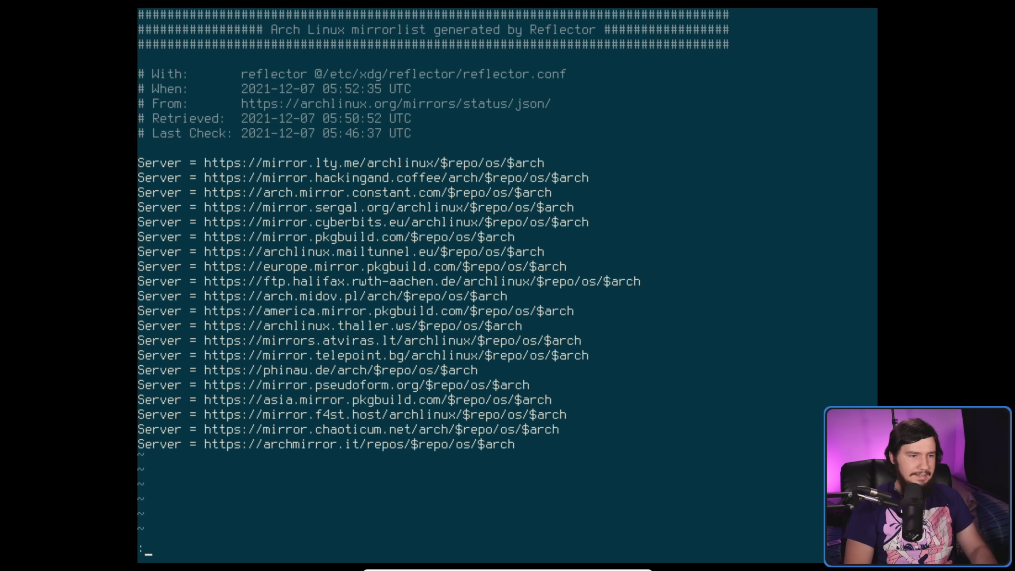
{"action": "type", "text": "q!"}
{"action": "key", "text": "Return"}
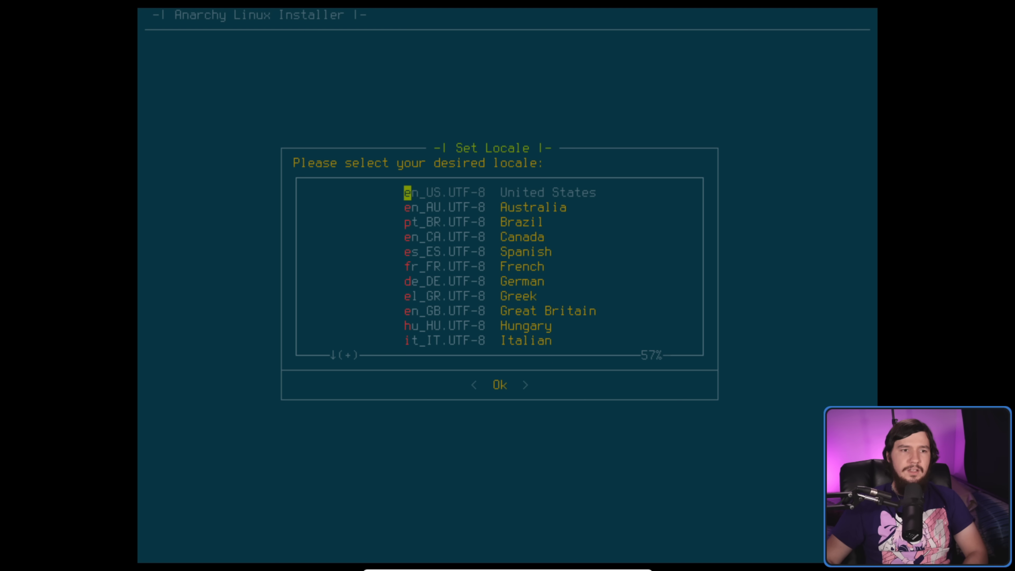
- Set the system locale to en_AU.UTF-8
{"action": "key", "text": "Down"}
{"action": "key", "text": "Down"}
{"action": "key", "text": "Down"}
{"action": "key", "text": "Down"}
{"action": "key", "text": "Down"}
{"action": "key", "text": "Down"}
{"action": "key", "text": "Down"}
{"action": "key", "text": "Down"}
{"action": "key", "text": "Down"}
{"action": "key", "text": "Down"}
{"action": "key", "text": "Down"}
{"action": "key", "text": "Down"}
{"action": "key", "text": "Down"}
{"action": "key", "text": "Down"}
{"action": "key", "text": "Down"}
{"action": "key", "text": "Down"}
{"action": "key", "text": "Down"}
{"action": "key", "text": "Down"}
{"action": "key", "text": "Up"}
{"action": "key", "text": "Down"}
{"action": "key", "text": "Up"}
{"action": "key", "text": "Up"}
{"action": "key", "text": "Up"}
{"action": "key", "text": "Up"}
{"action": "key", "text": "Up"}
{"action": "key", "text": "Up"}
{"action": "key", "text": "Up"}
{"action": "key", "text": "Up"}
{"action": "key", "text": "Up"}
{"action": "key", "text": "Up"}
{"action": "key", "text": "Up"}
{"action": "key", "text": "Up"}
{"action": "key", "text": "Up"}
{"action": "key", "text": "Up"}
{"action": "key", "text": "Up"}
{"action": "key", "text": "Up"}
{"action": "key", "text": "Up"}
{"action": "key", "text": "Up"}
{"action": "key", "text": "Down"}
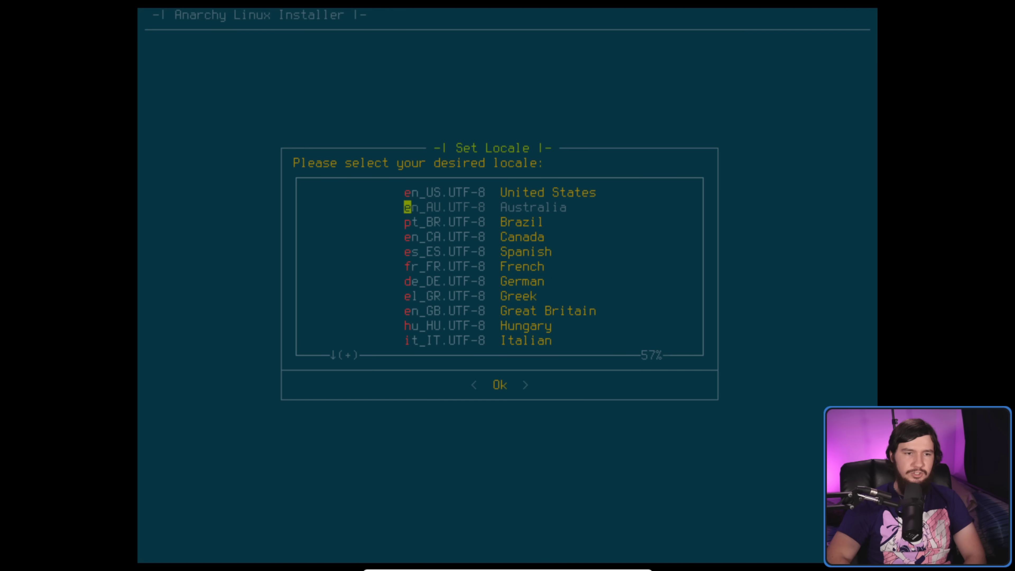
{"action": "key", "text": "Return"}
{"action": "key", "text": "Down"}
{"action": "key", "text": "Down"}
{"action": "key", "text": "Down"}
{"action": "key", "text": "Down"}
{"action": "key", "text": "Down"}
{"action": "key", "text": "Down"}
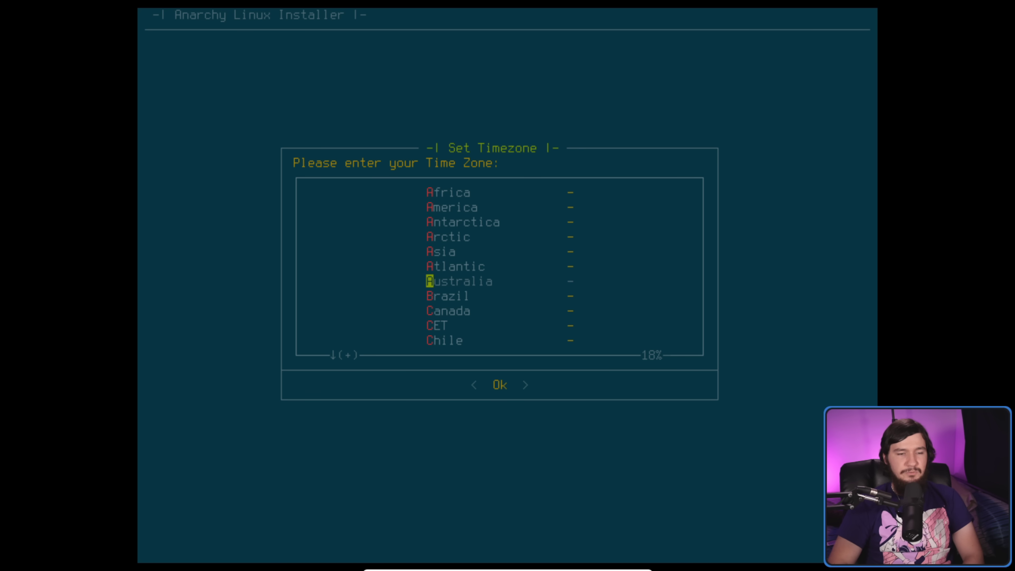
- Set the timezone to Australia/Adelaide
{"action": "key", "text": "Return"}
{"action": "key", "text": "Down"}
{"action": "key", "text": "Down"}
{"action": "key", "text": "Down"}
{"action": "key", "text": "Up"}
{"action": "key", "text": "Up"}
{"action": "key", "text": "Return"}
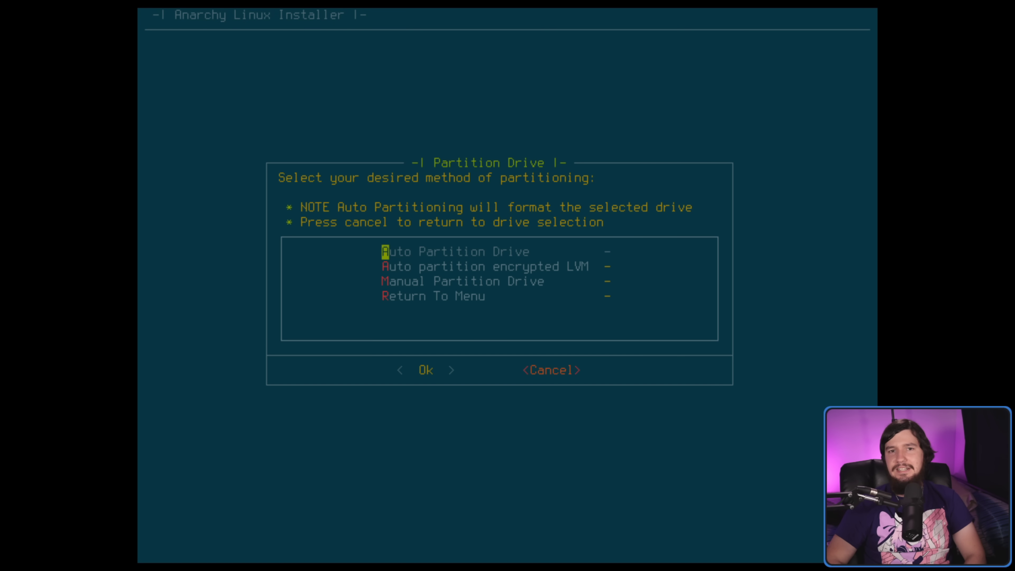
- Cancel partitioning and re-set the locale to en_AU from the main menu
{"action": "key", "text": "Tab"}
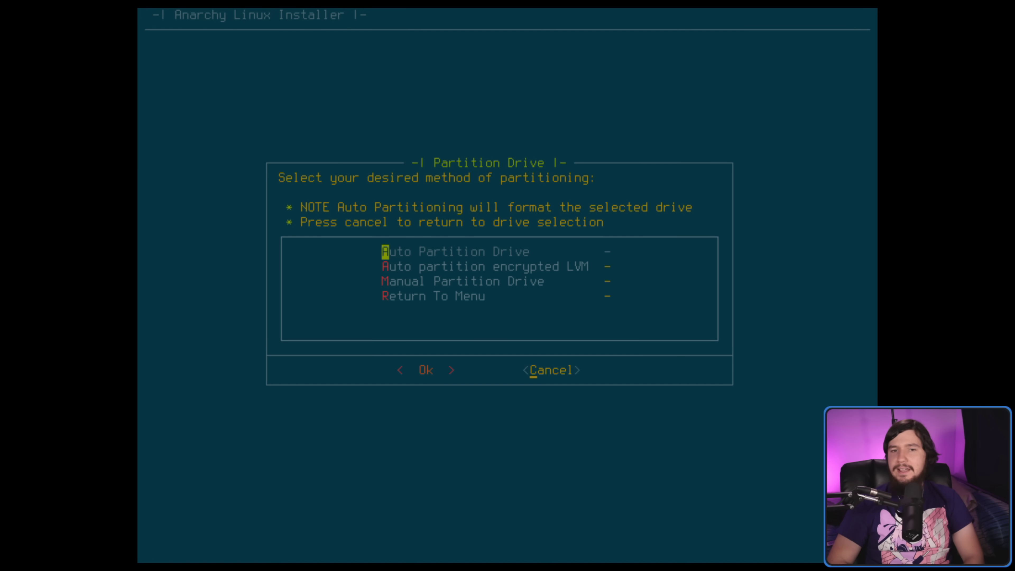
{"action": "key", "text": "Return"}
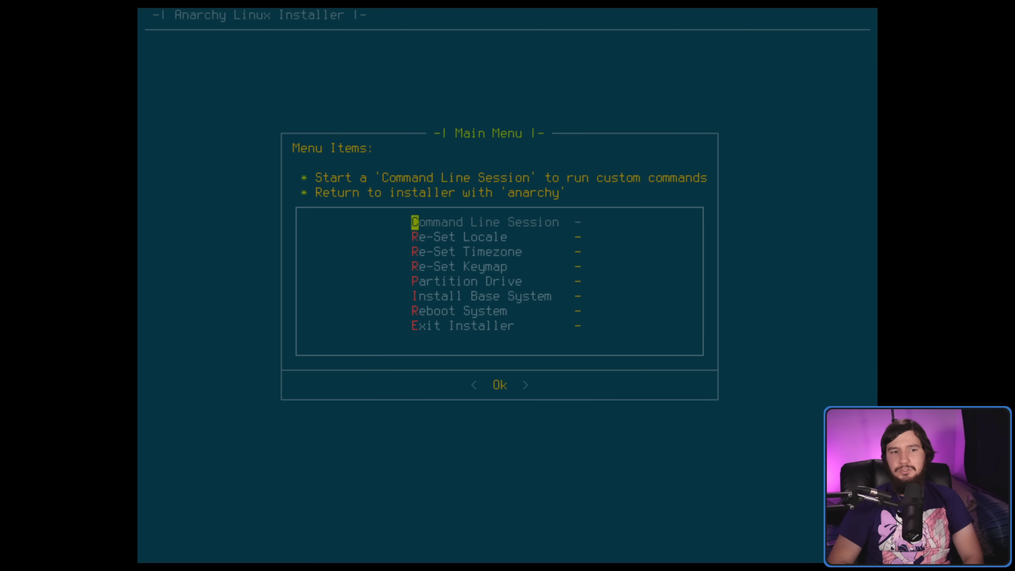
{"action": "key", "text": "Down"}
{"action": "key", "text": "Down"}
{"action": "key", "text": "Up"}
{"action": "key", "text": "Down"}
{"action": "key", "text": "Down"}
{"action": "key", "text": "Up"}
{"action": "key", "text": "Up"}
{"action": "key", "text": "Return"}
{"action": "key", "text": "Down"}
{"action": "key", "text": "Return"}
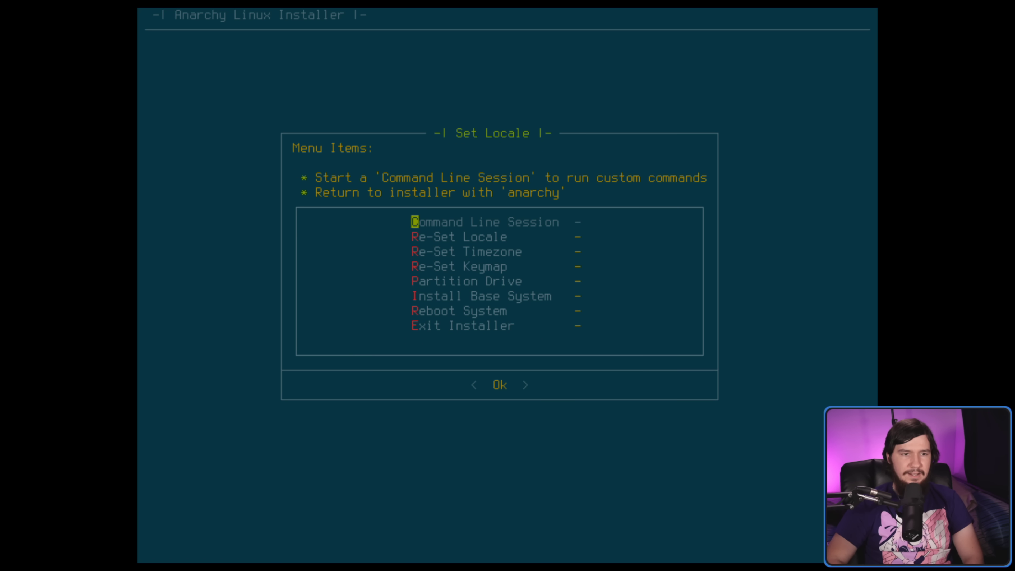
- Choose Exit Installer, then decline with No
{"action": "key", "text": "Down"}
{"action": "key", "text": "Down"}
{"action": "key", "text": "End"}
{"action": "key", "text": "Up"}
{"action": "key", "text": "Down"}
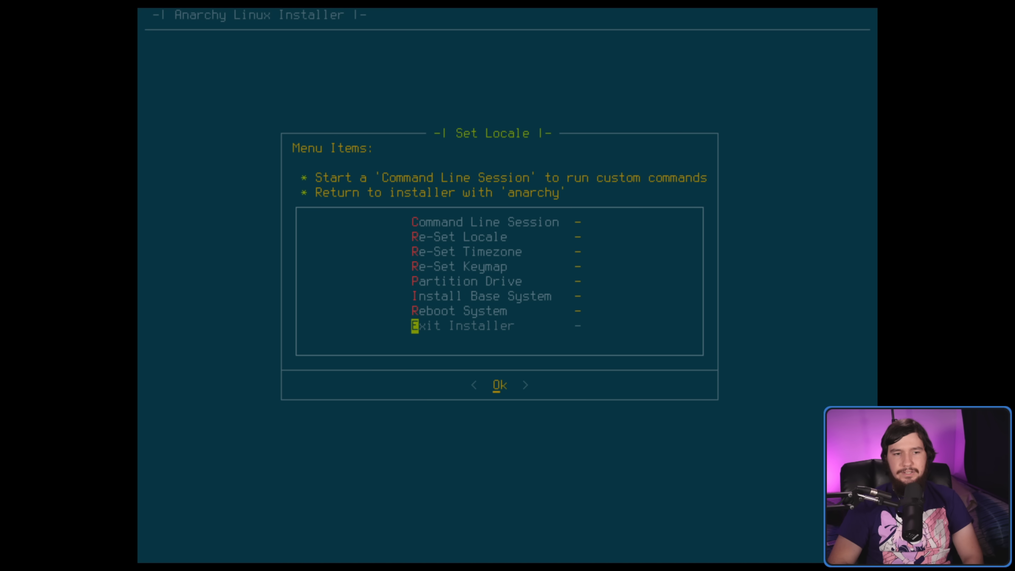
{"action": "key", "text": "Return"}
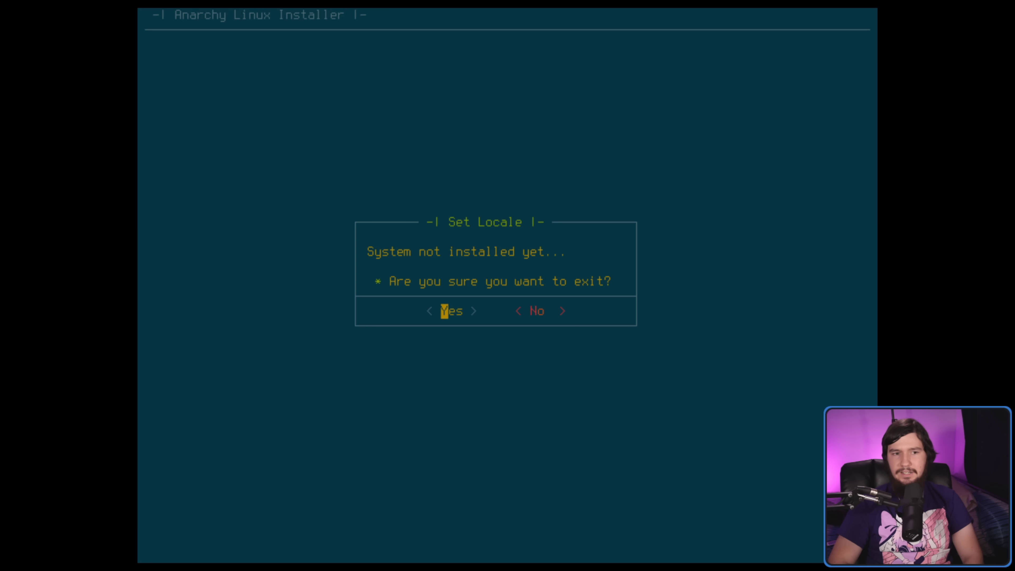
{"action": "key", "text": "Right"}
{"action": "key", "text": "Left"}
{"action": "key", "text": "Right"}
{"action": "key", "text": "Return"}
- Open Partition Drive again and cancel back to the main menu
{"action": "key", "text": "Down"}
{"action": "key", "text": "Down"}
{"action": "key", "text": "Down"}
{"action": "key", "text": "Down"}
{"action": "key", "text": "Down"}
{"action": "key", "text": "Up"}
{"action": "key", "text": "Return"}
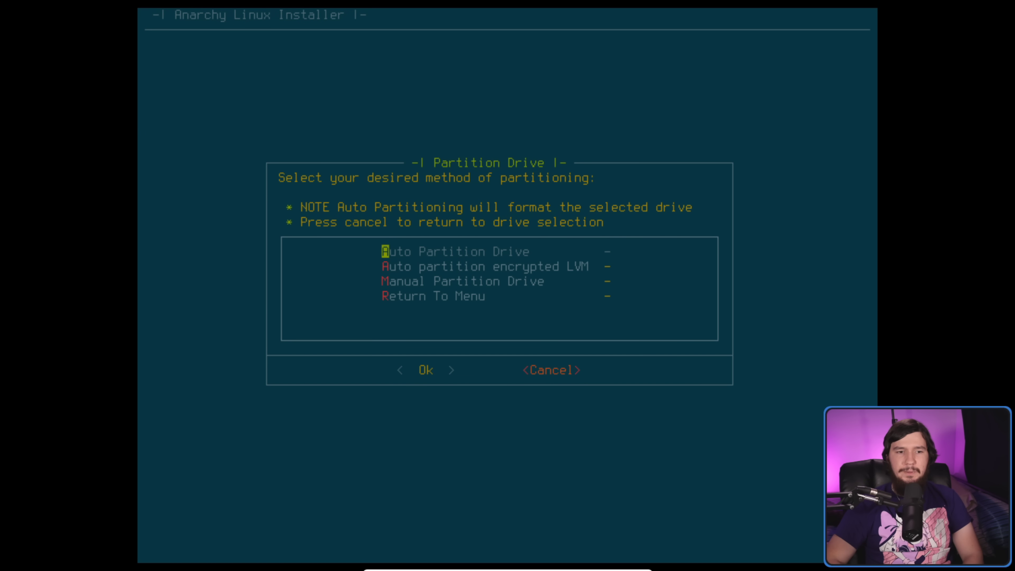
{"action": "key", "text": "Tab"}
{"action": "key", "text": "Return"}
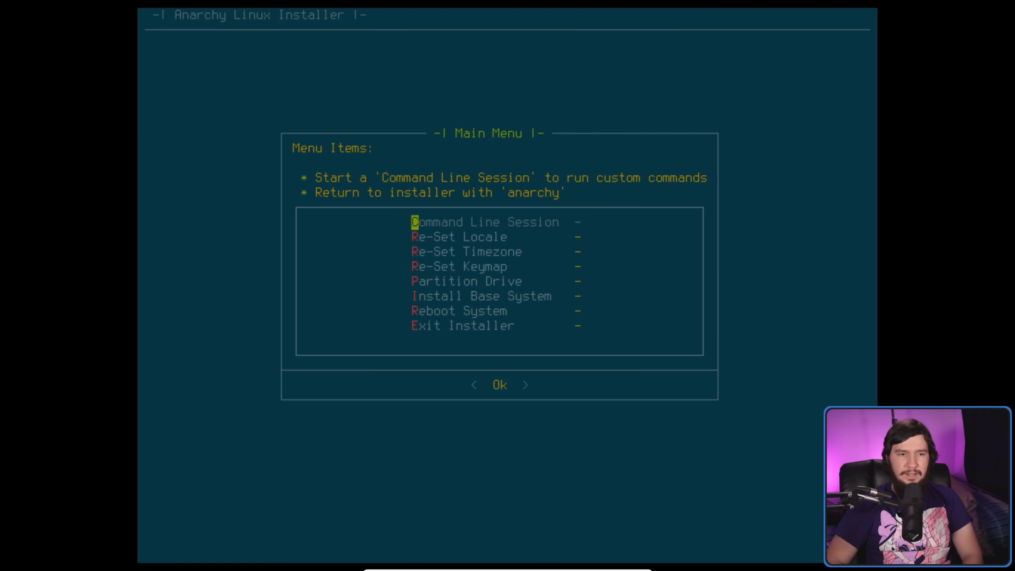
{"action": "key", "text": "Down"}
{"action": "key", "text": "Down"}
{"action": "key", "text": "Down"}
{"action": "key", "text": "Up"}
{"action": "key", "text": "Up"}
{"action": "key", "text": "Up"}
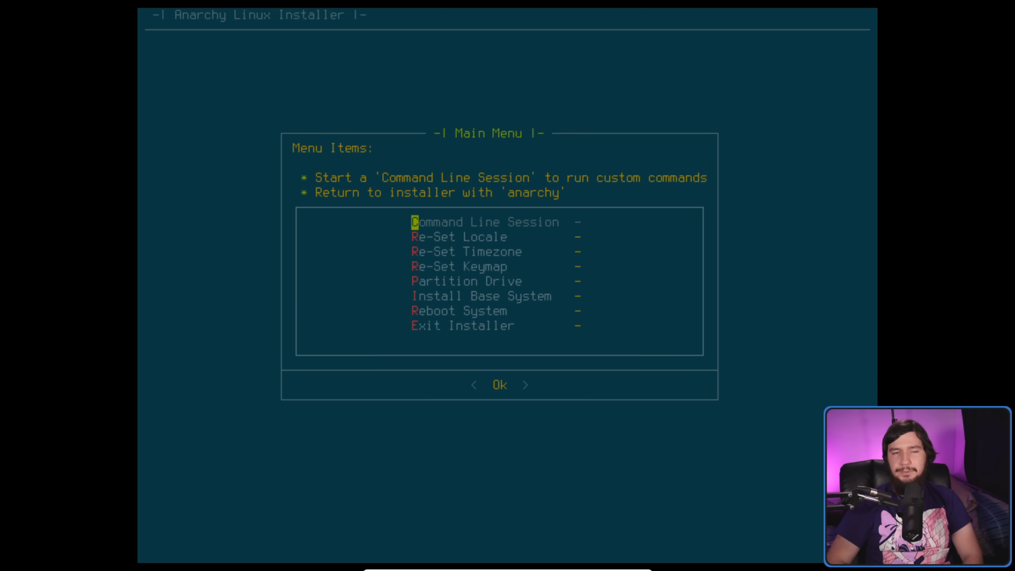
- Start Install Base System and choose Manual Partition Drive
{"action": "key", "text": "Down"}
{"action": "key", "text": "Down"}
{"action": "key", "text": "Down"}
{"action": "key", "text": "Down"}
{"action": "key", "text": "Down"}
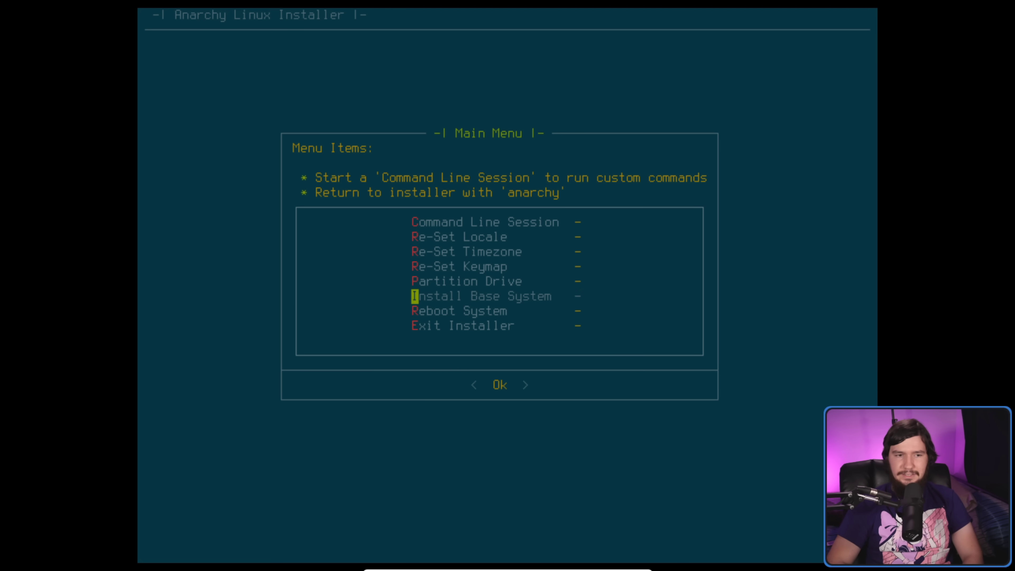
{"action": "key", "text": "Return"}
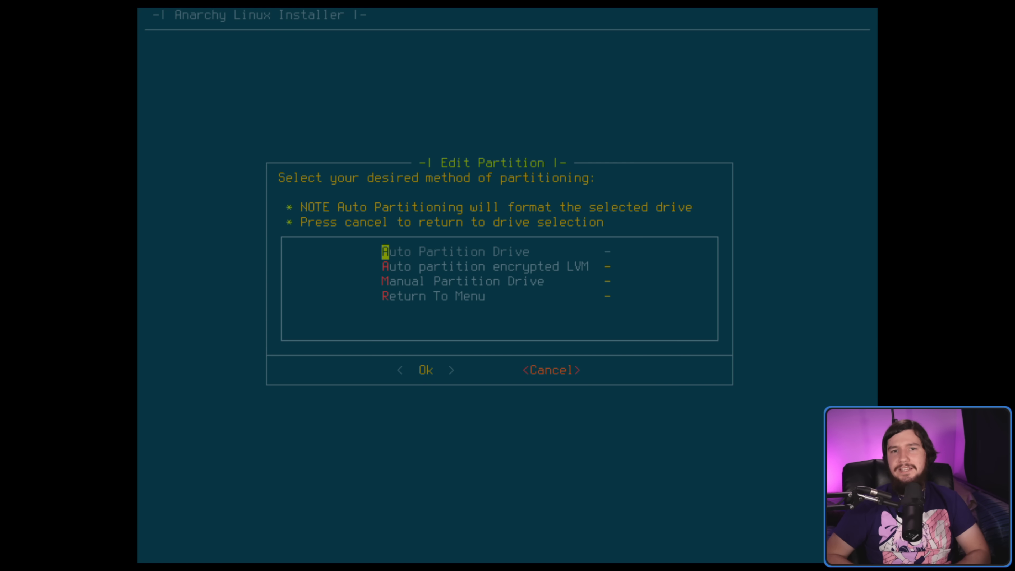
{"action": "key", "text": "Down"}
{"action": "key", "text": "Down"}
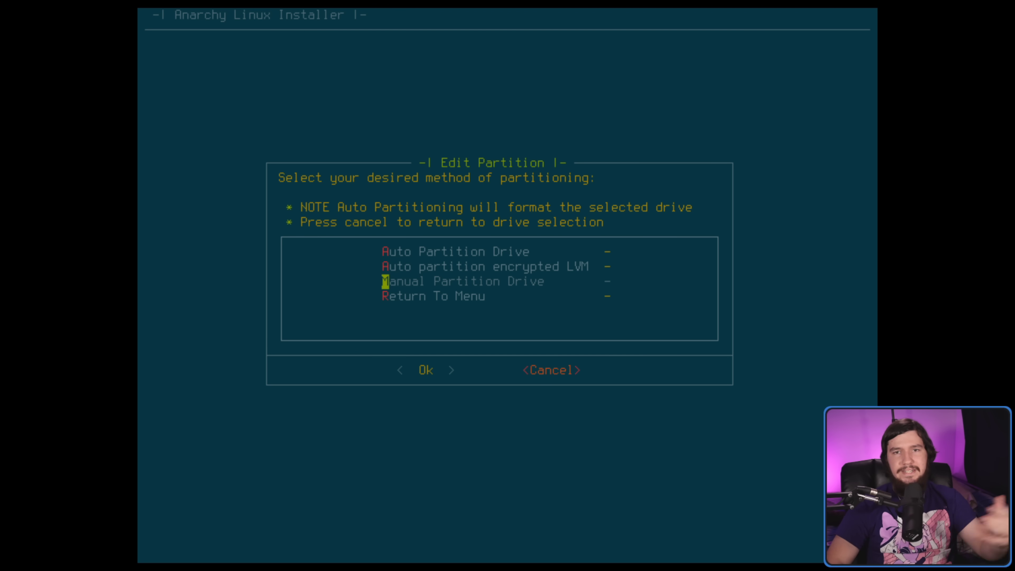
{"action": "key", "text": "Return"}
- Review sda's partitions (sda1 212M ext4, sda2 7.3G ext4, sda3 512M swap), ending on sda
{"action": "key", "text": "Down"}
{"action": "key", "text": "Up"}
{"action": "key", "text": "Down"}
{"action": "key", "text": "Down"}
{"action": "key", "text": "Up"}
{"action": "key", "text": "Down"}
{"action": "key", "text": "Down"}
{"action": "key", "text": "Up"}
{"action": "key", "text": "Up"}
{"action": "key", "text": "Down"}
{"action": "key", "text": "Up"}
{"action": "key", "text": "Up"}
{"action": "key", "text": "Down"}
{"action": "key", "text": "Up"}
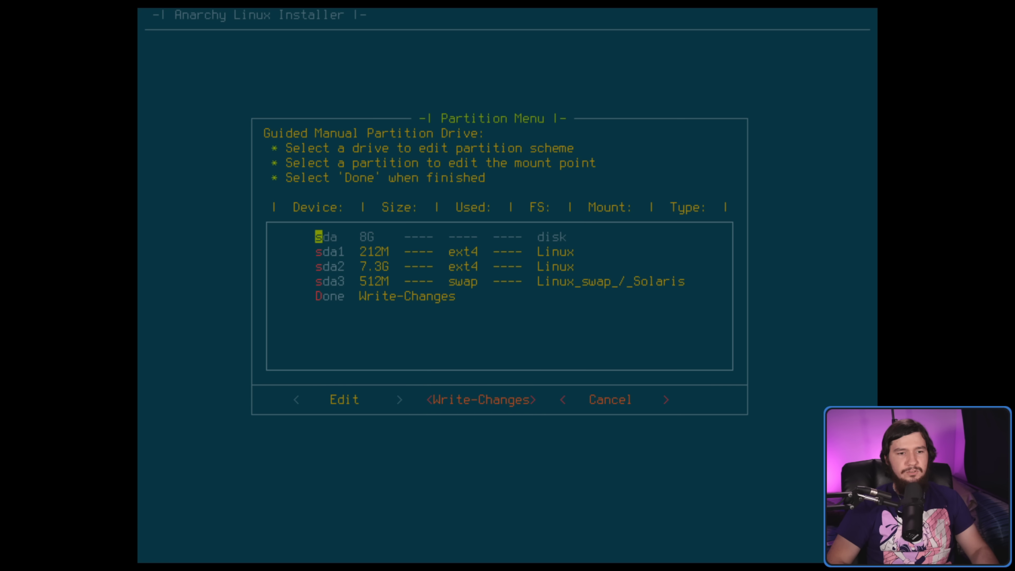
- Open Edit for sda, cancel the disk utility choice, and exit manual partitioning unchanged
{"action": "key", "text": "Return"}
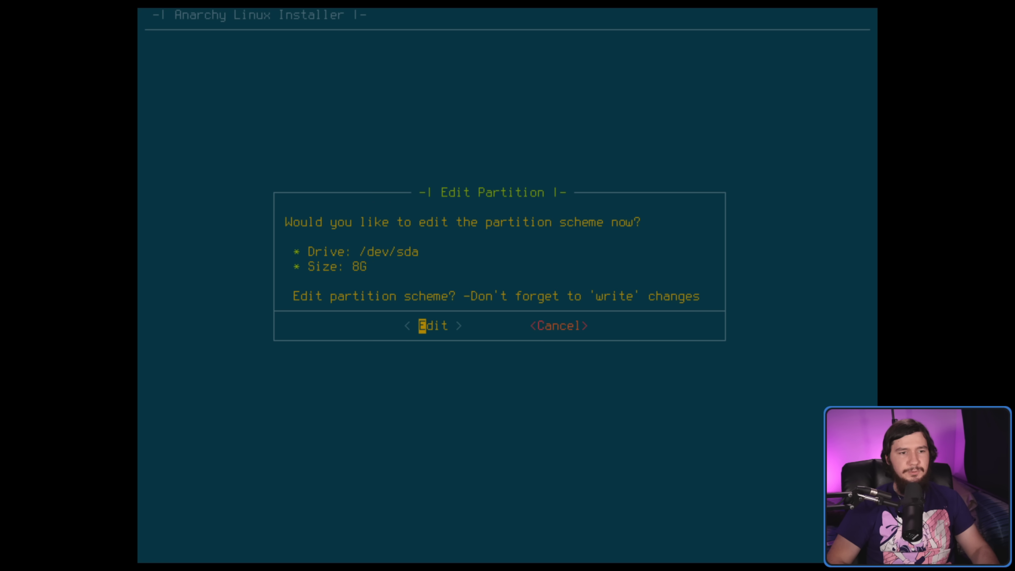
{"action": "key", "text": "Return"}
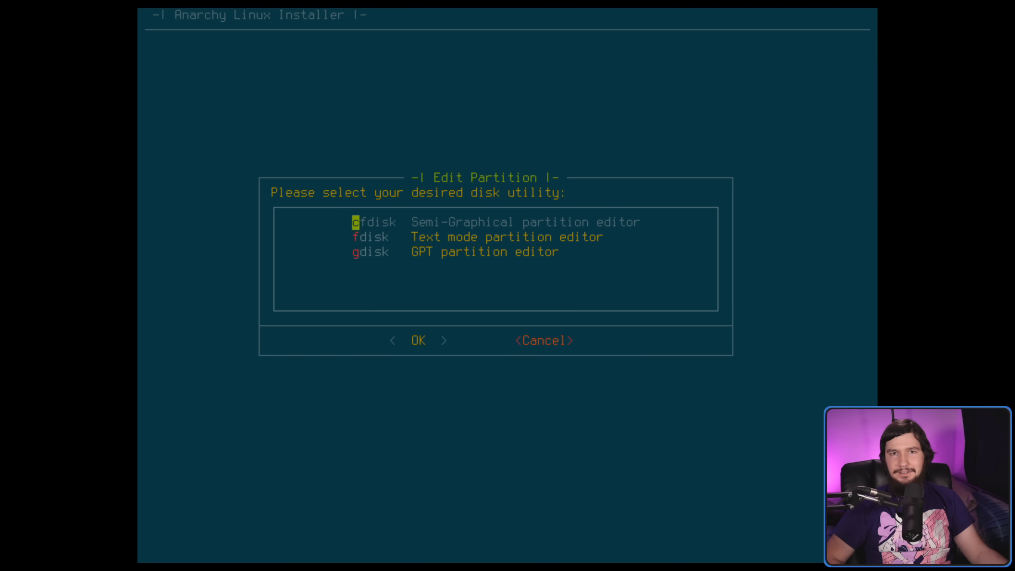
{"action": "key", "text": "Tab"}
{"action": "key", "text": "Return"}
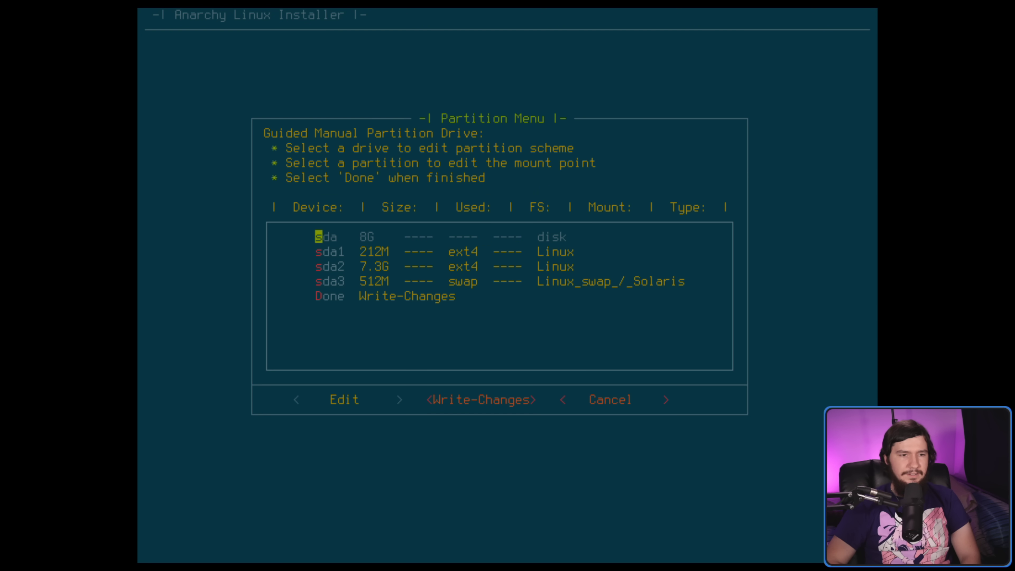
{"action": "key", "text": "Tab"}
{"action": "key", "text": "Tab"}
{"action": "key", "text": "Return"}
{"action": "key", "text": "Down"}
{"action": "key", "text": "Down"}
{"action": "key", "text": "Down"}
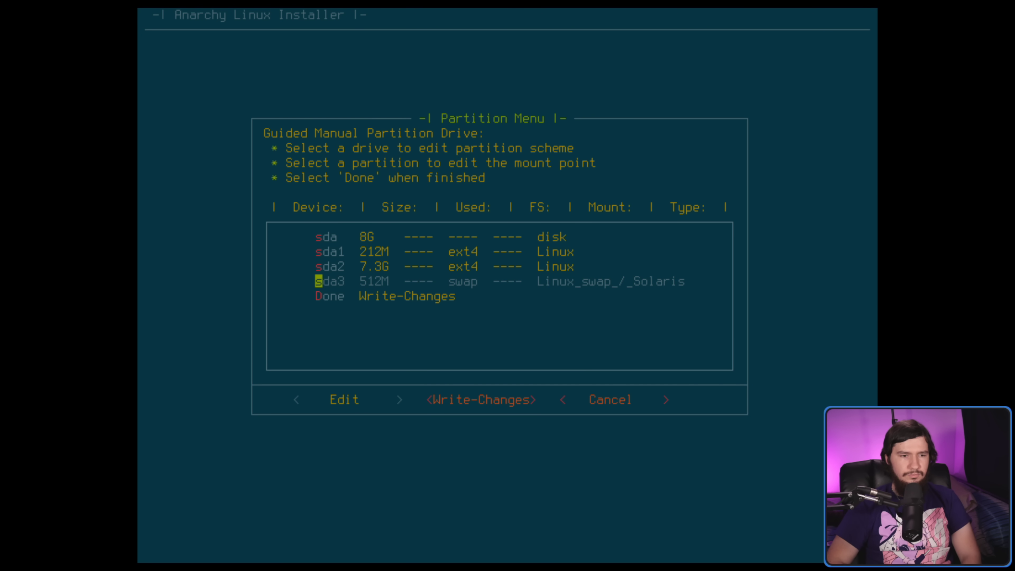
{"action": "key", "text": "Tab"}
{"action": "key", "text": "Tab"}
{"action": "key", "text": "Return"}
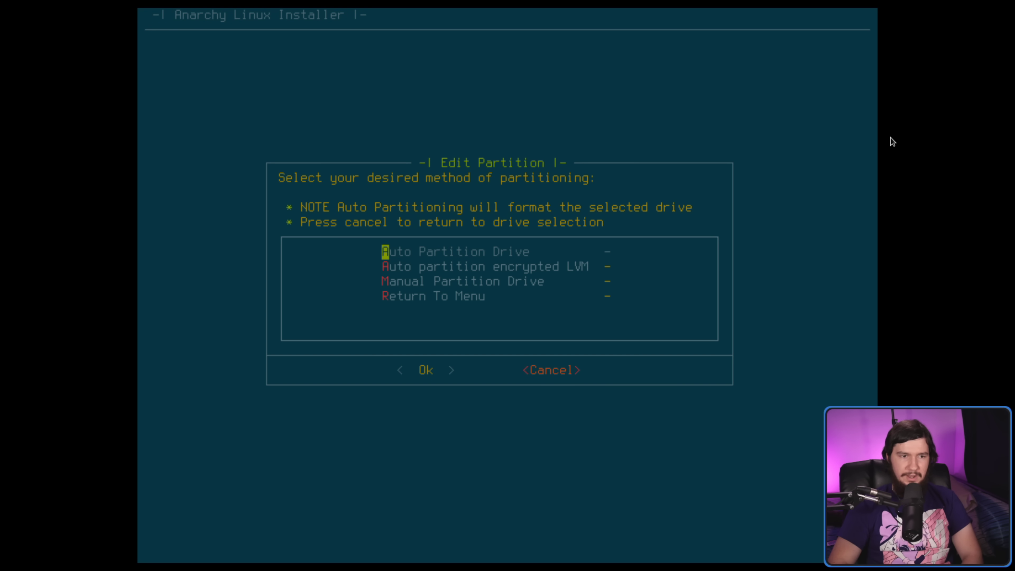
- Choose Auto Partition Drive on sda with the ext4 filesystem
{"action": "key", "text": "Return"}
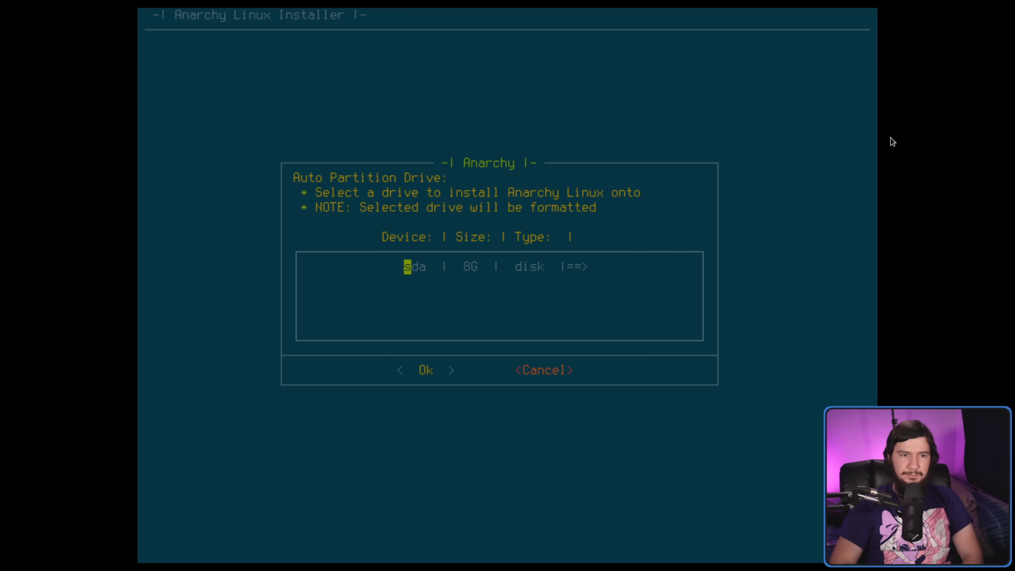
{"action": "key", "text": "Return"}
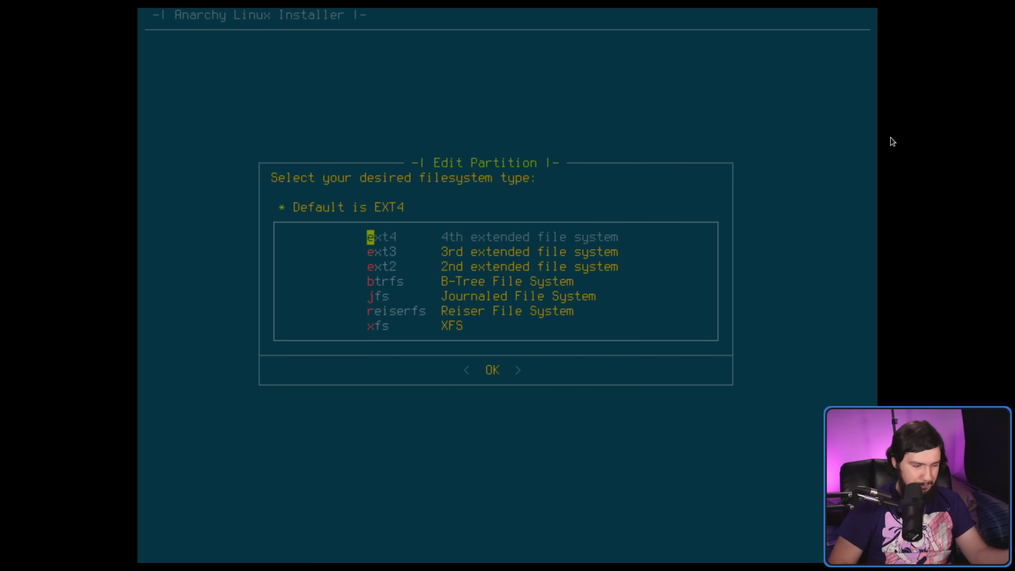
{"action": "key", "text": "Down"}
{"action": "key", "text": "Down"}
{"action": "key", "text": "Down"}
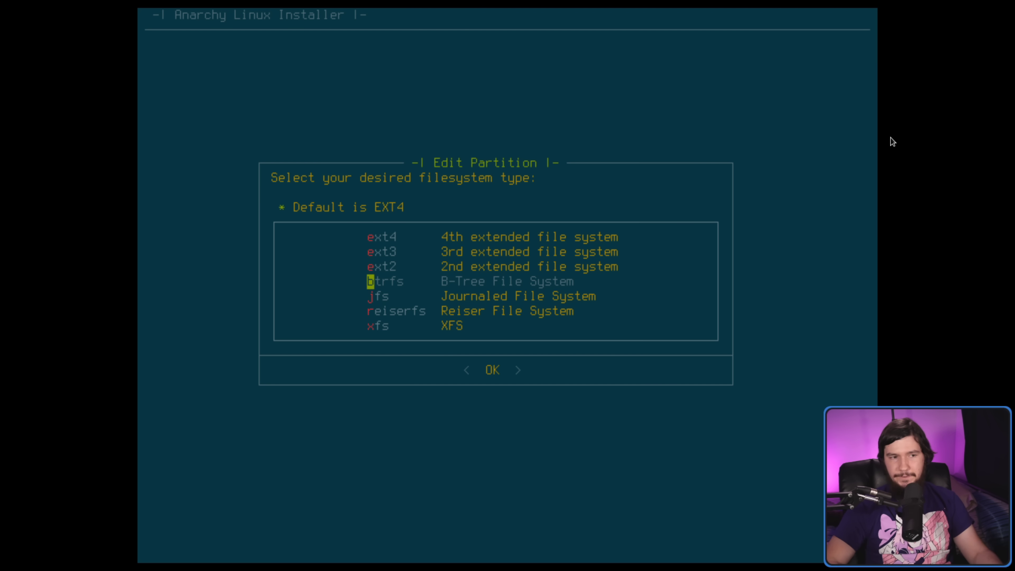
{"action": "key", "text": "Up"}
{"action": "key", "text": "Up"}
{"action": "key", "text": "Up"}
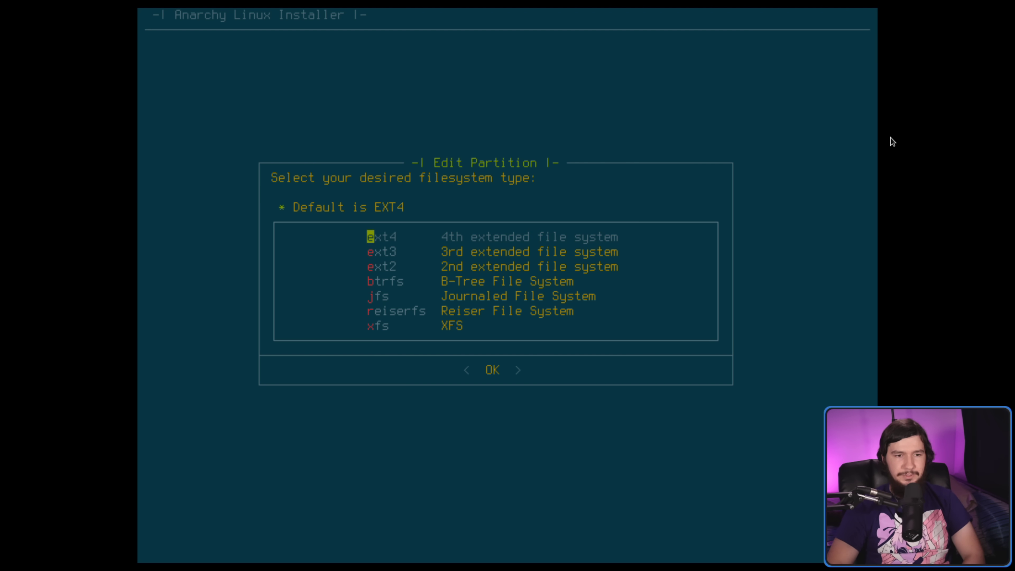
{"action": "key", "text": "Return"}
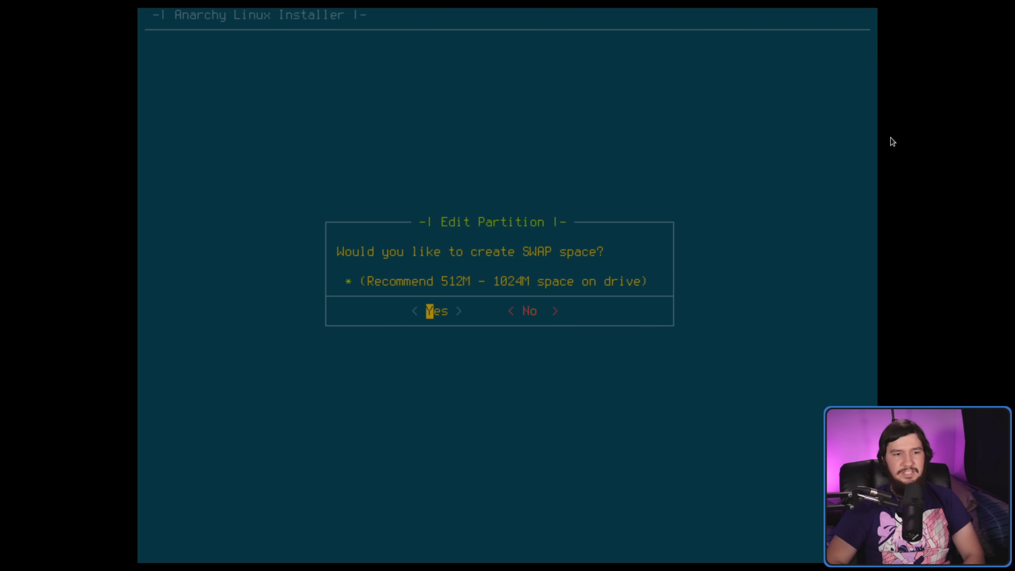
- Add 512M swap, decline GPT, and write the partition changes to disk
{"action": "key", "text": "Return"}
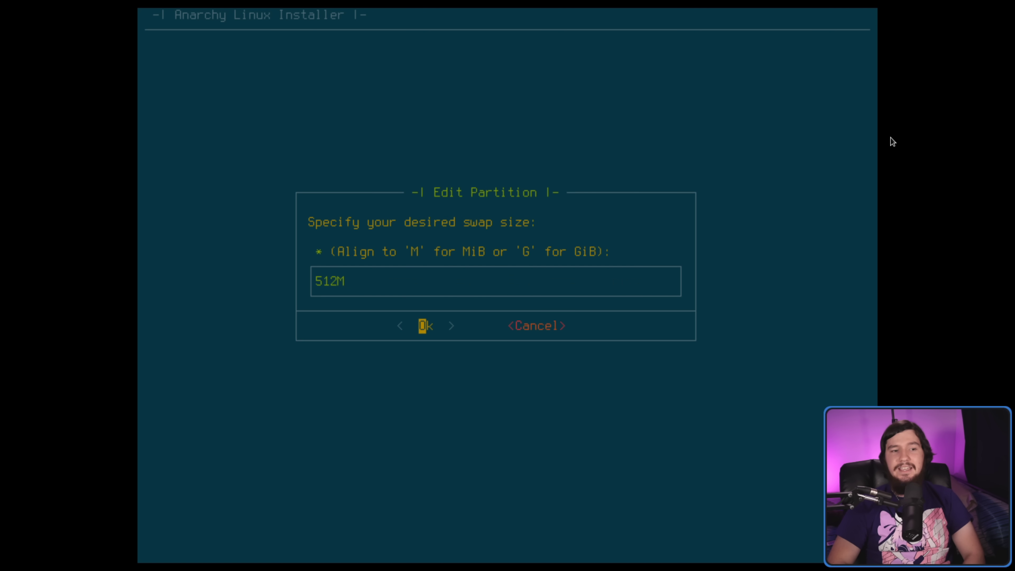
{"action": "key", "text": "Return"}
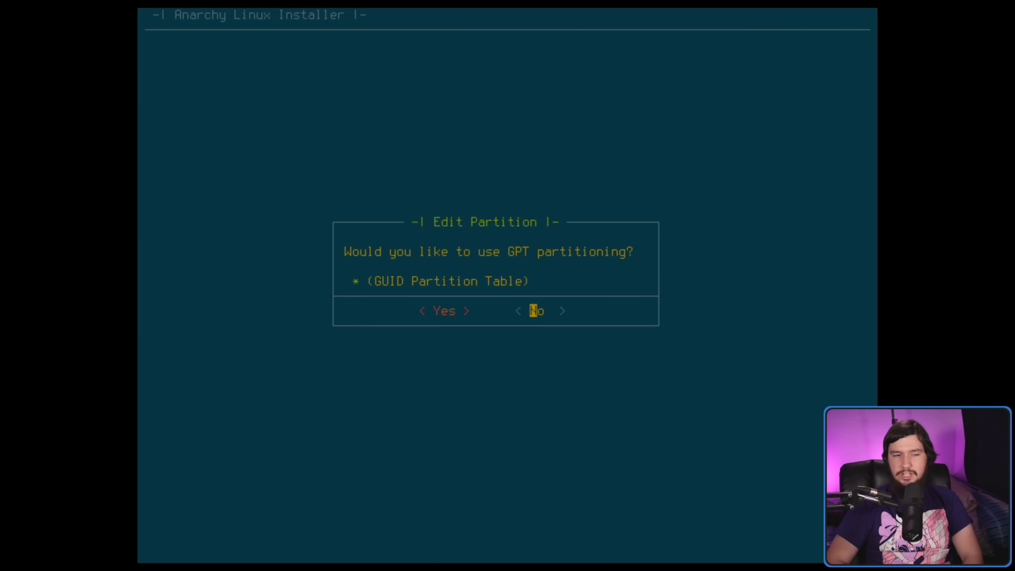
{"action": "key", "text": "Left"}
{"action": "key", "text": "Right"}
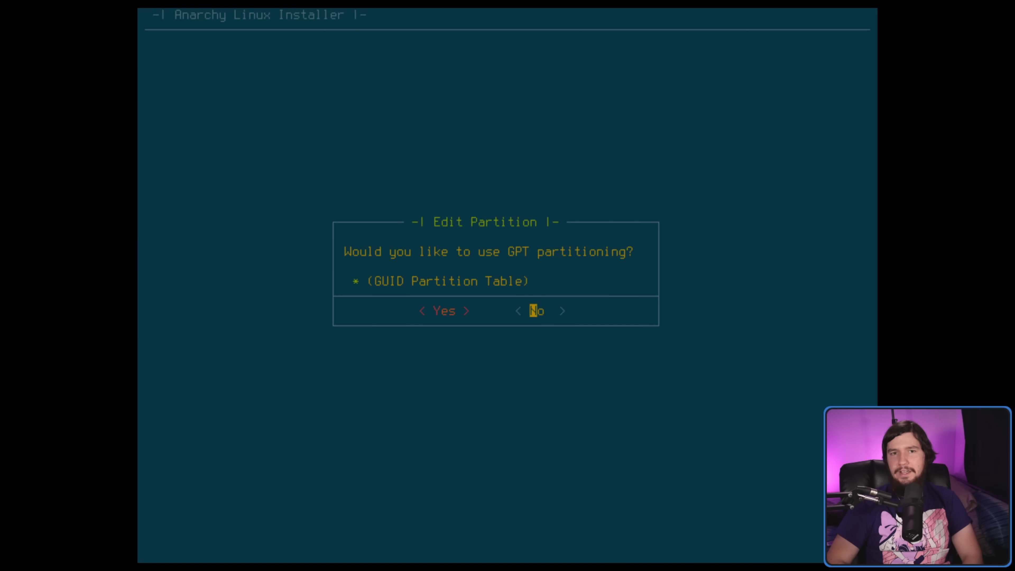
{"action": "key", "text": "Return"}
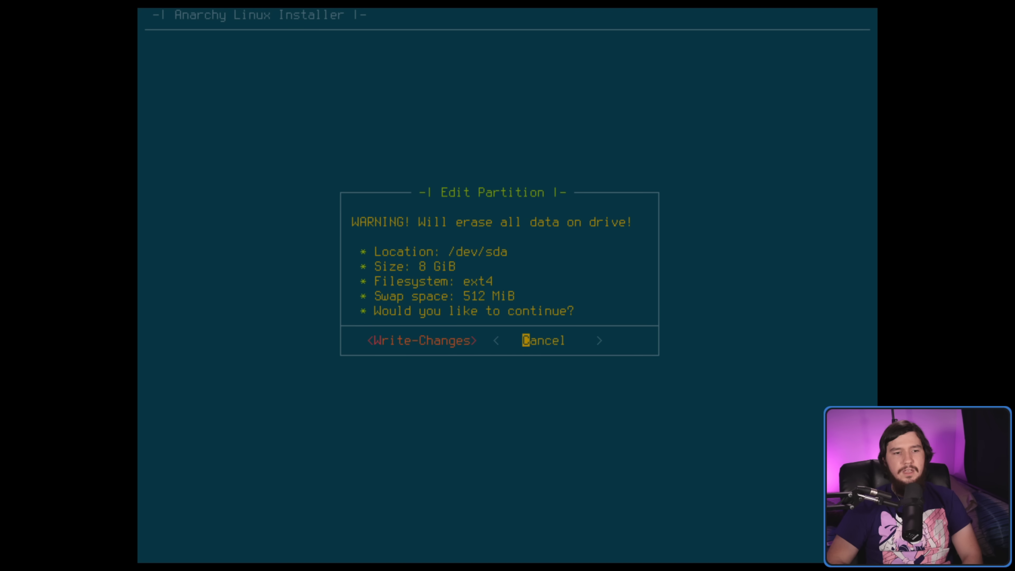
{"action": "key", "text": "Left"}
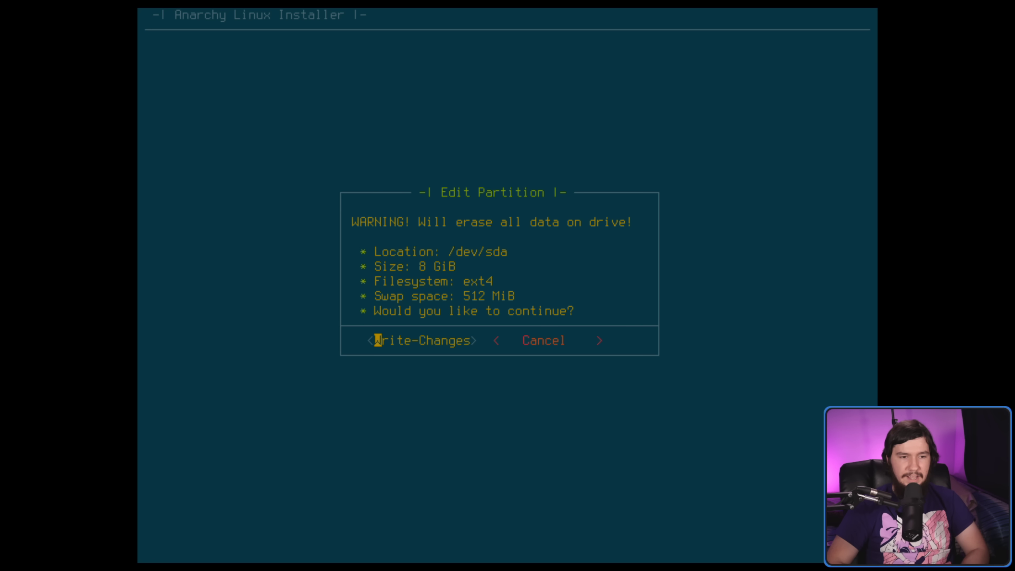
{"action": "key", "text": "Return"}
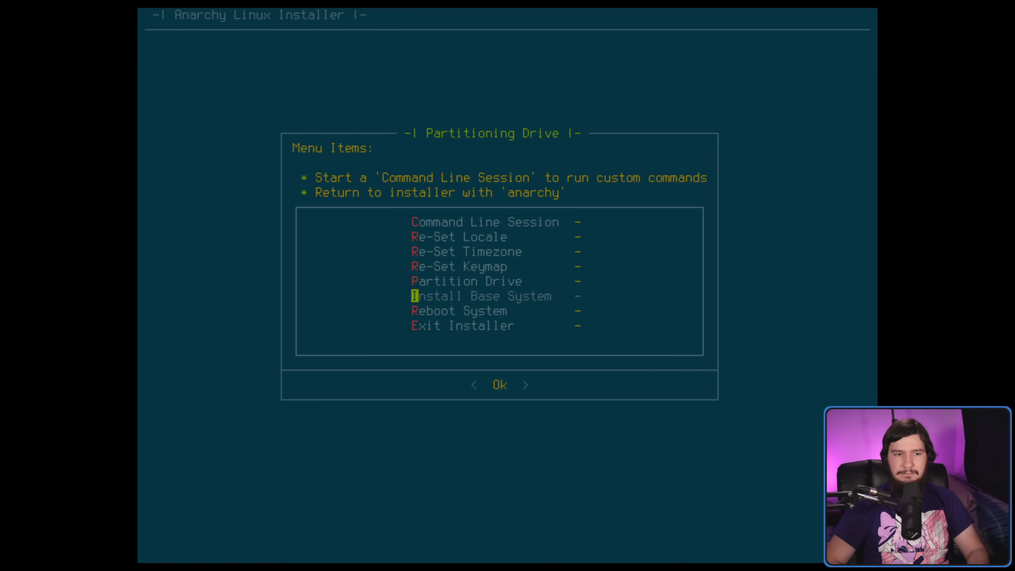
- Start Install Base System and pick the Anarchy-Advanced install option
{"action": "key", "text": "Down"}
{"action": "key", "text": "Up"}
{"action": "key", "text": "Return"}
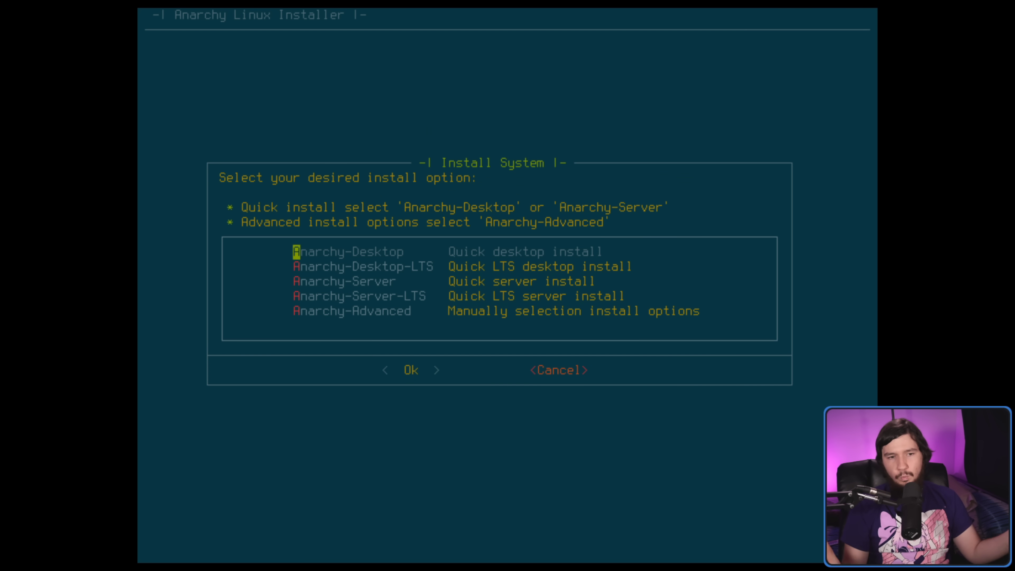
{"action": "key", "text": "Down"}
{"action": "key", "text": "Down"}
{"action": "key", "text": "Down"}
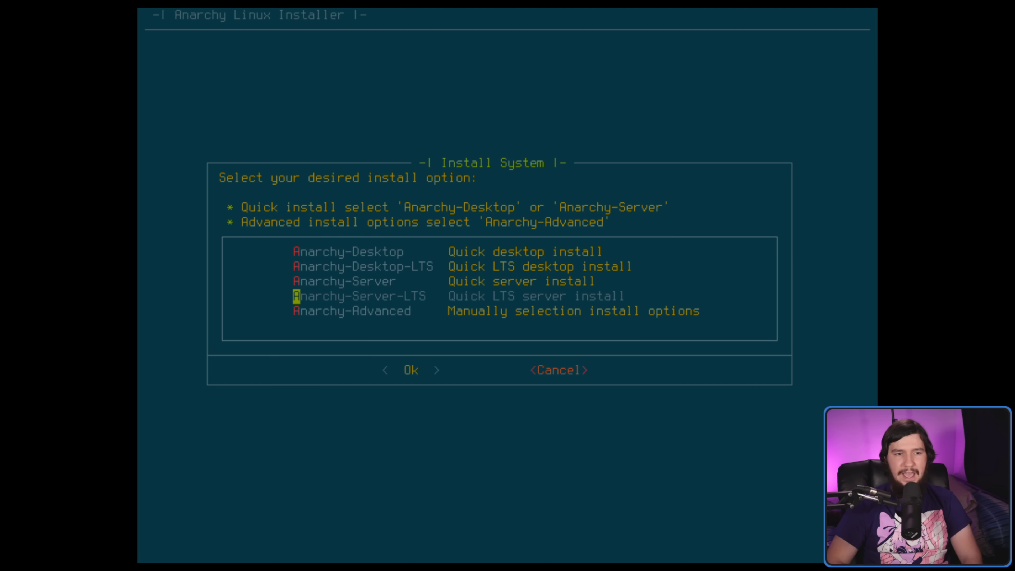
{"action": "key", "text": "Up"}
{"action": "key", "text": "Up"}
{"action": "key", "text": "Up"}
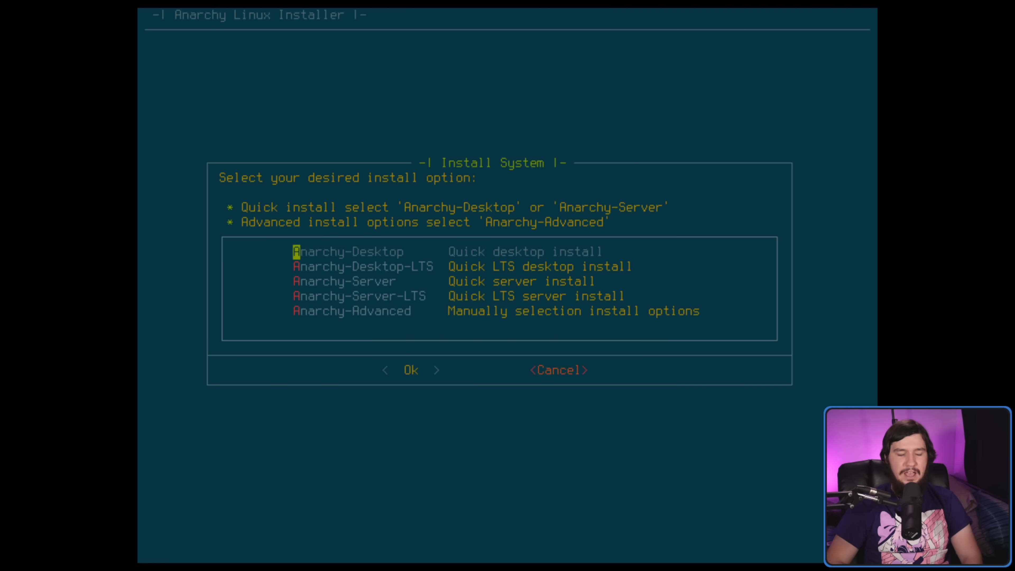
{"action": "key", "text": "Down"}
{"action": "key", "text": "Down"}
{"action": "key", "text": "Down"}
{"action": "key", "text": "Down"}
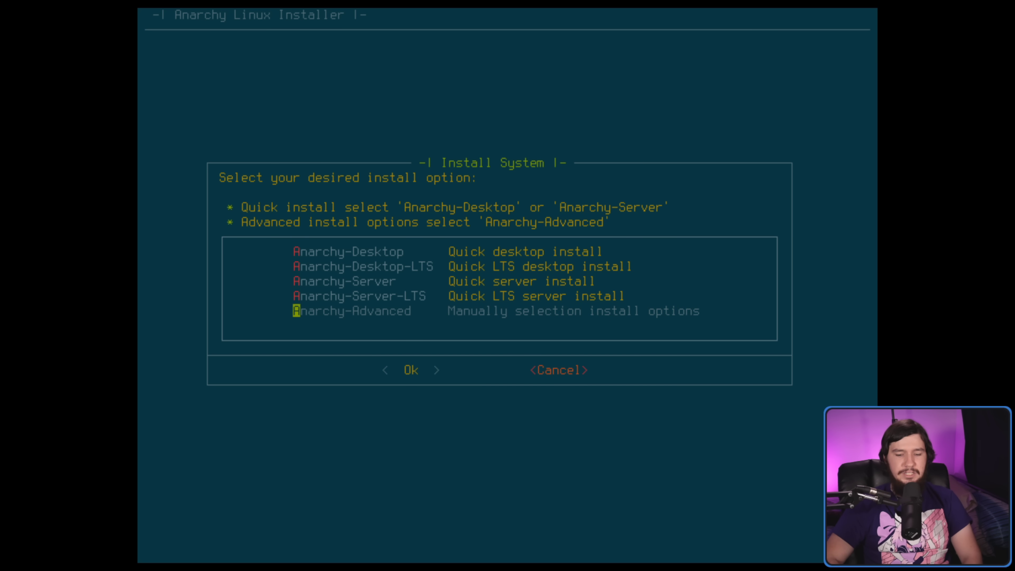
{"action": "key", "text": "Return"}
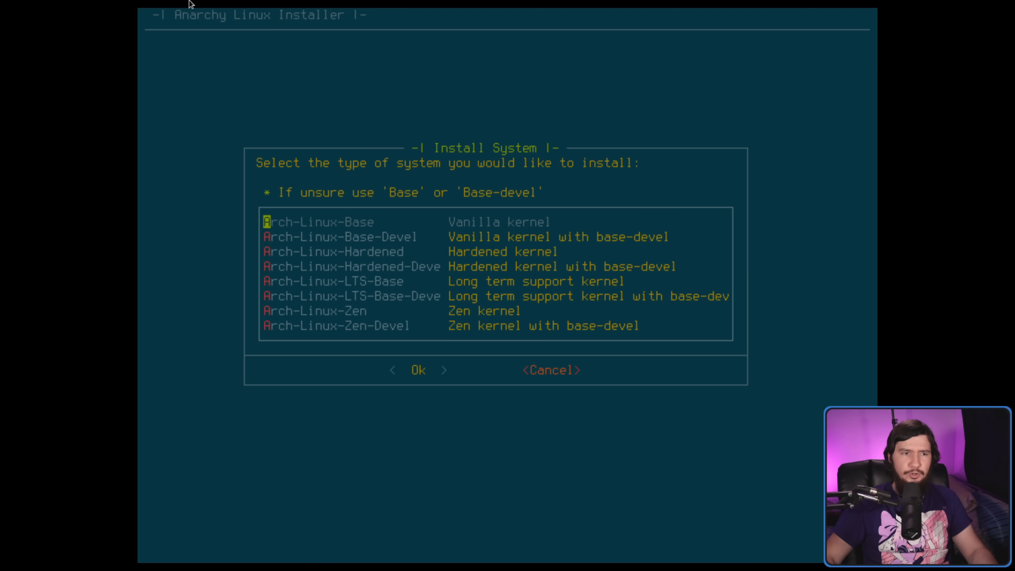
- Choose Arch-Linux-Base-Devel from the system type list after comparing Base and Hardened
{"action": "key", "text": "Down"}
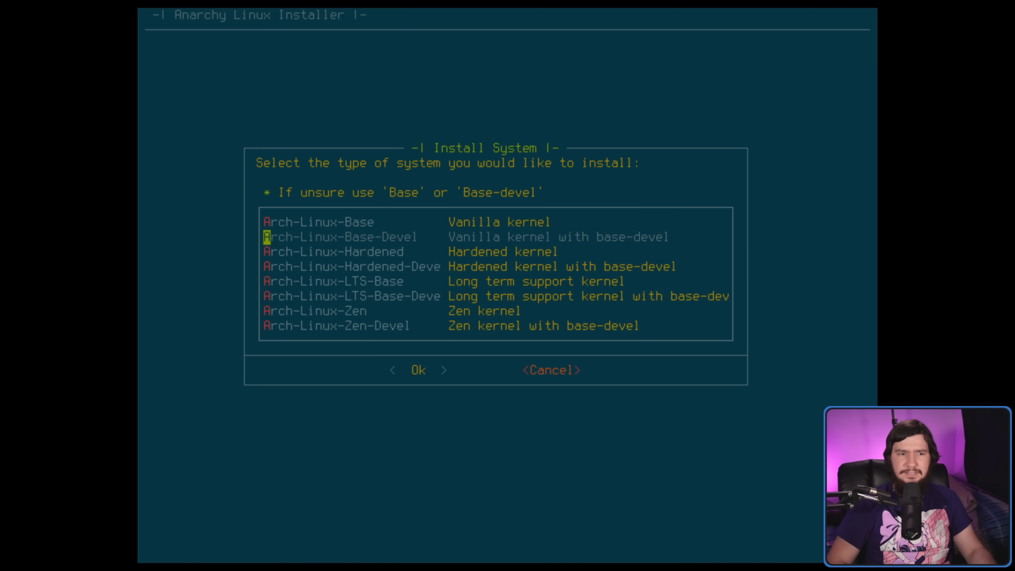
{"action": "key", "text": "Up"}
{"action": "key", "text": "Down"}
{"action": "key", "text": "Down"}
{"action": "key", "text": "Up"}
{"action": "key", "text": "Up"}
{"action": "key", "text": "Down"}
{"action": "key", "text": "Down"}
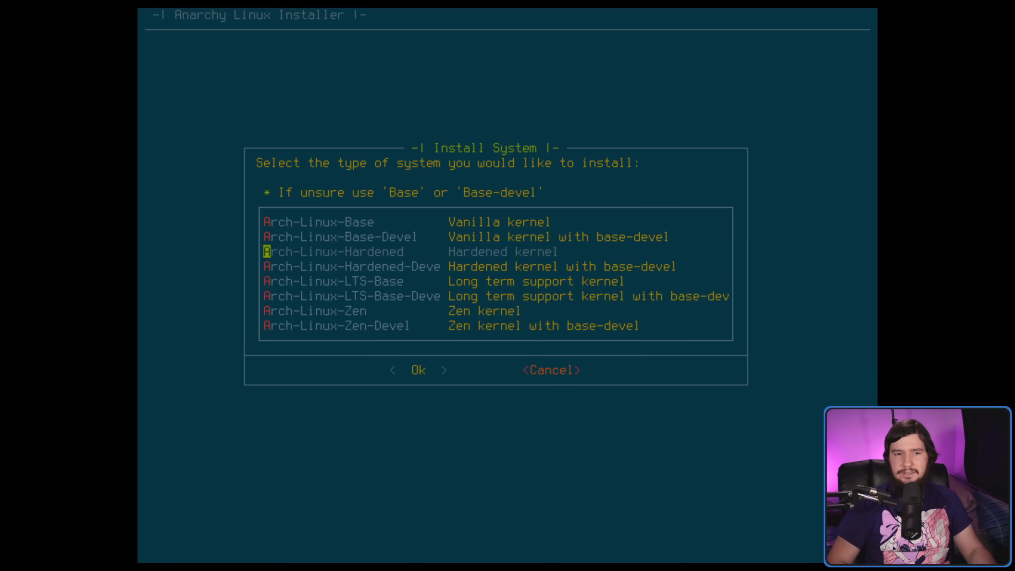
{"action": "key", "text": "Down"}
{"action": "key", "text": "Down"}
{"action": "key", "text": "Down"}
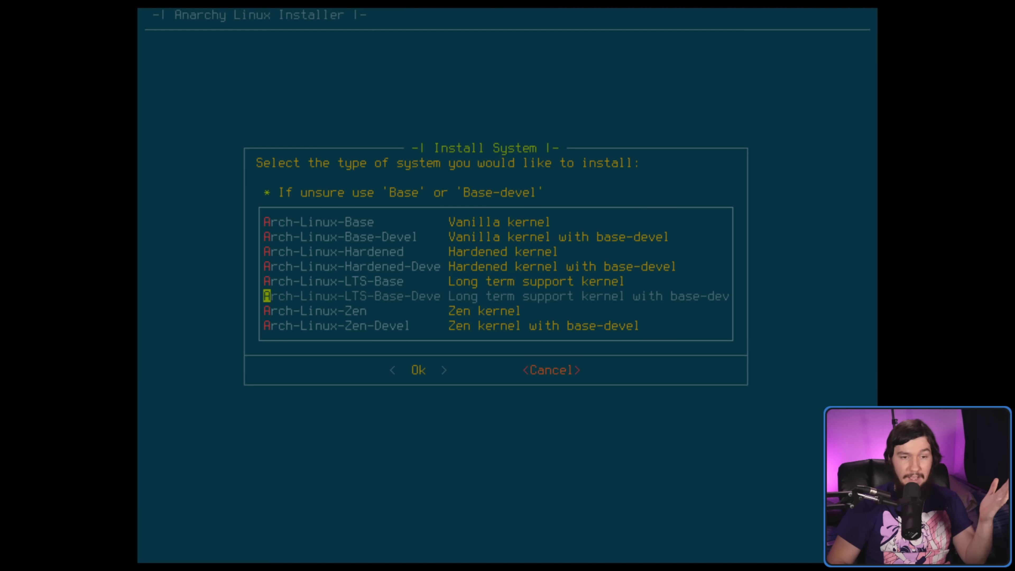
{"action": "key", "text": "Up"}
{"action": "key", "text": "Up"}
{"action": "key", "text": "Up"}
{"action": "key", "text": "Up"}
{"action": "key", "text": "Up"}
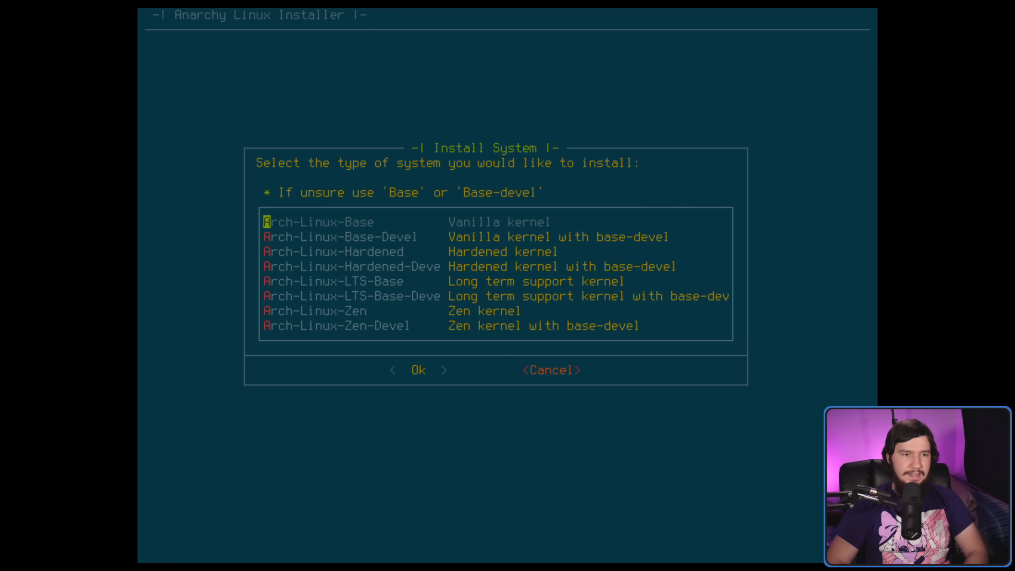
{"action": "key", "text": "Down"}
{"action": "key", "text": "Down"}
{"action": "key", "text": "Up"}
{"action": "key", "text": "Return"}
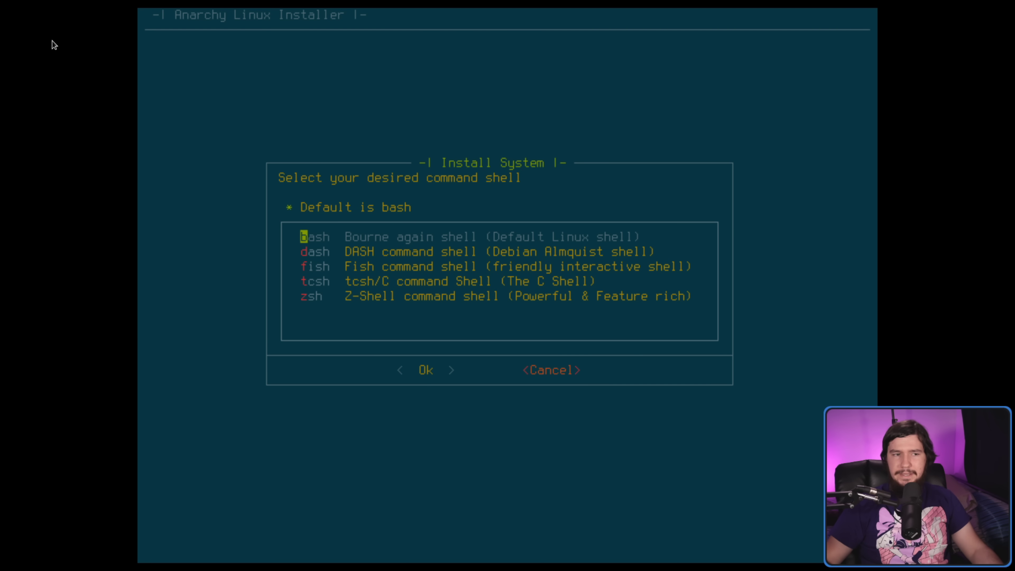
- Pick bash as the command shell and grub as the bootloader
{"action": "key", "text": "Down"}
{"action": "key", "text": "Up"}
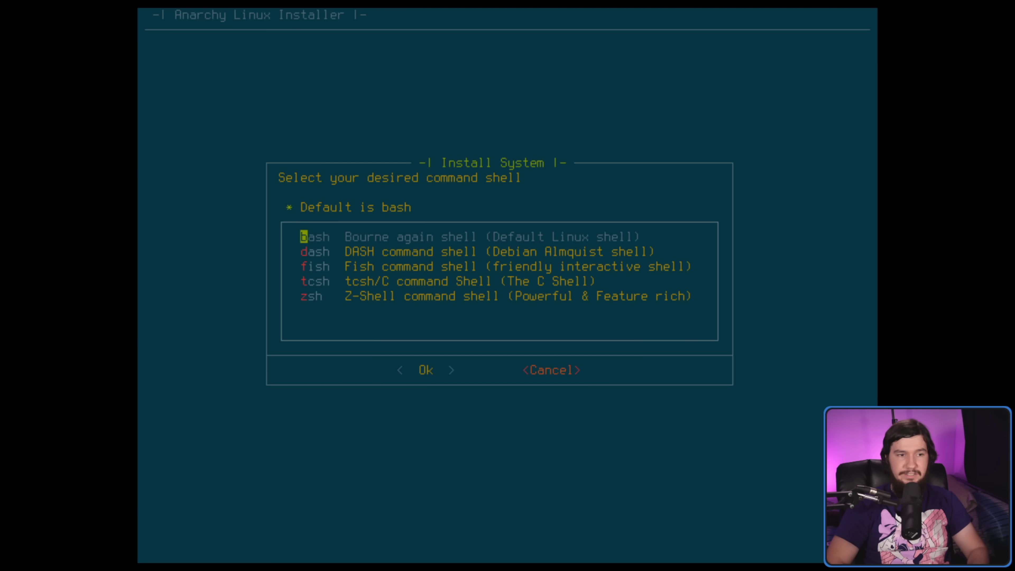
{"action": "key", "text": "Return"}
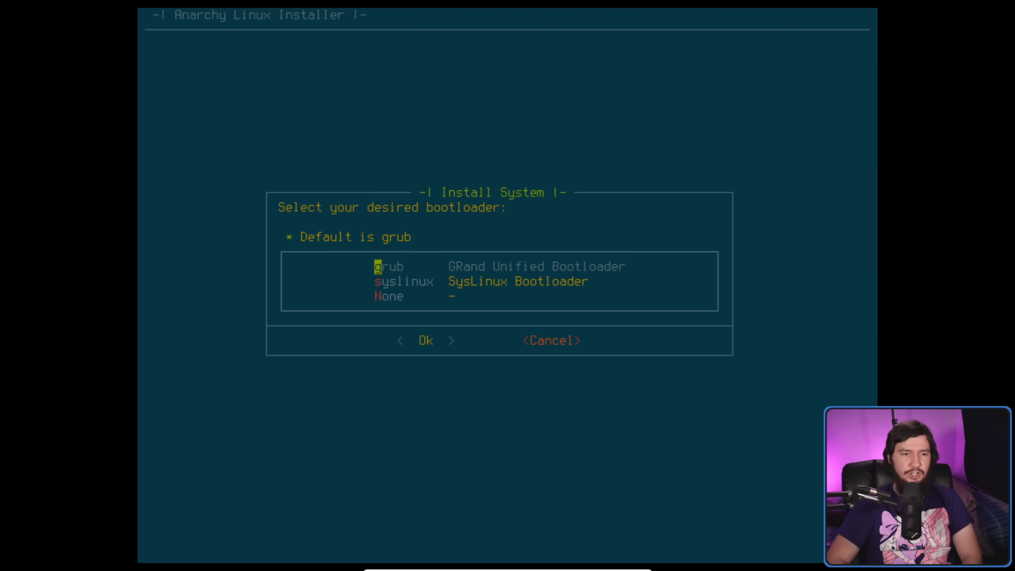
{"action": "key", "text": "Return"}
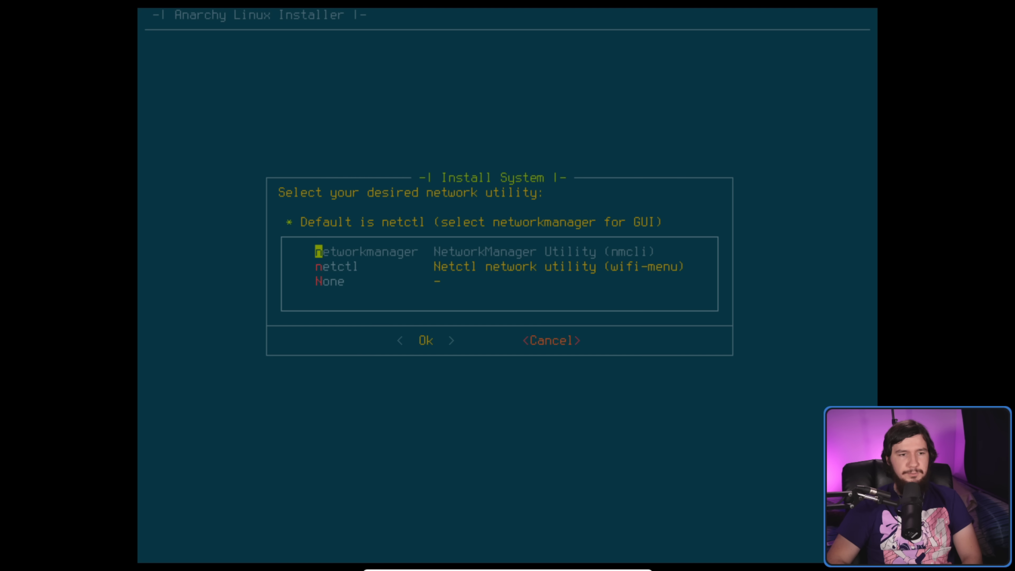
- Use networkmanager as the network utility and add the multilib repos to pacman.conf
{"action": "key", "text": "Down"}
{"action": "key", "text": "Up"}
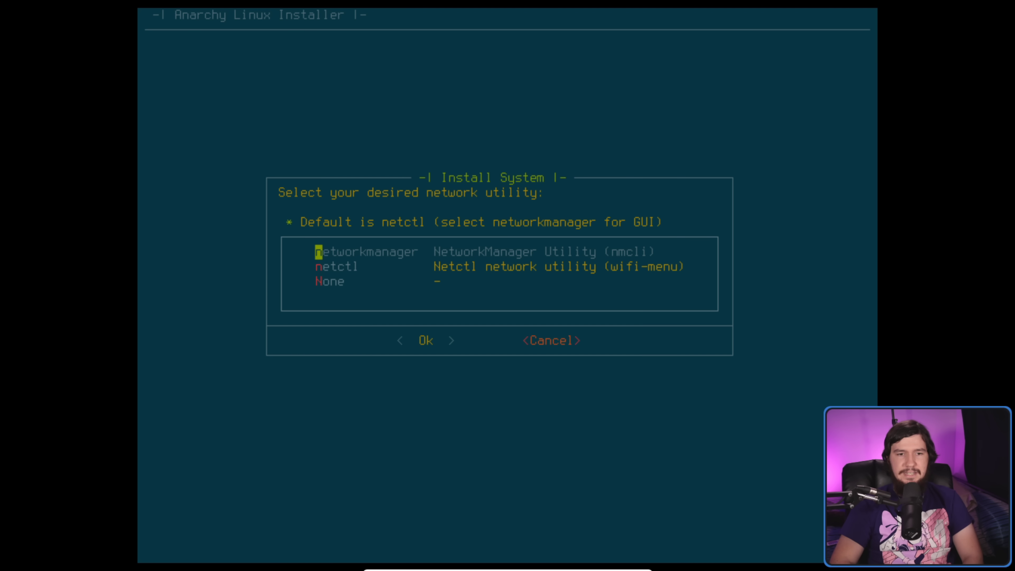
{"action": "key", "text": "Return"}
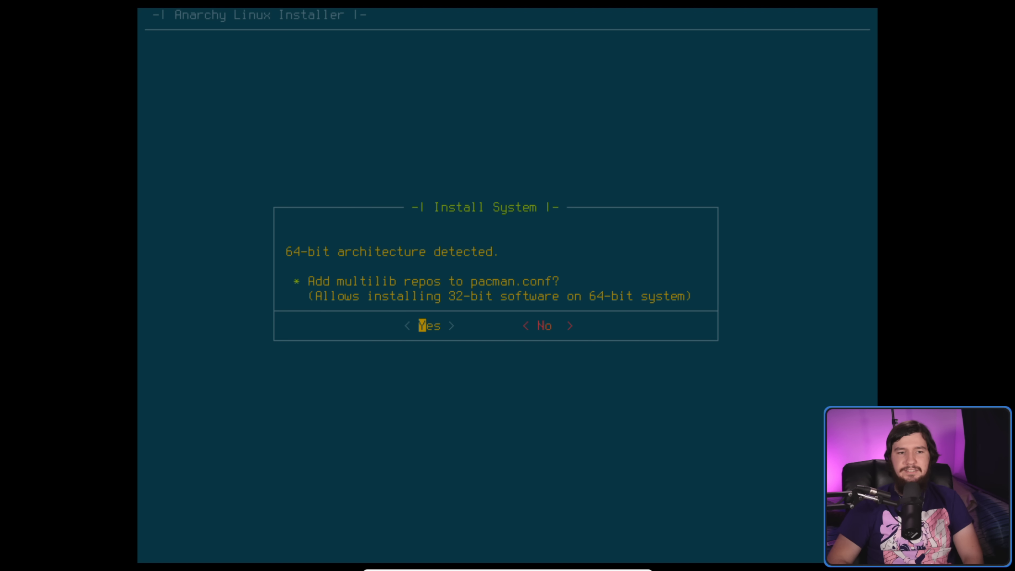
{"action": "key", "text": "Right"}
{"action": "key", "text": "Left"}
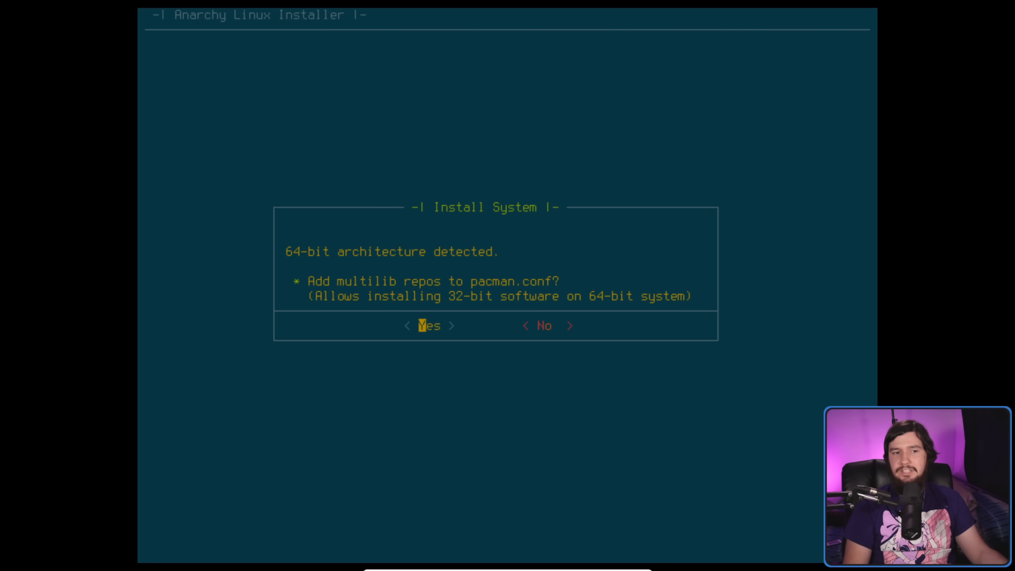
{"action": "key", "text": "Return"}
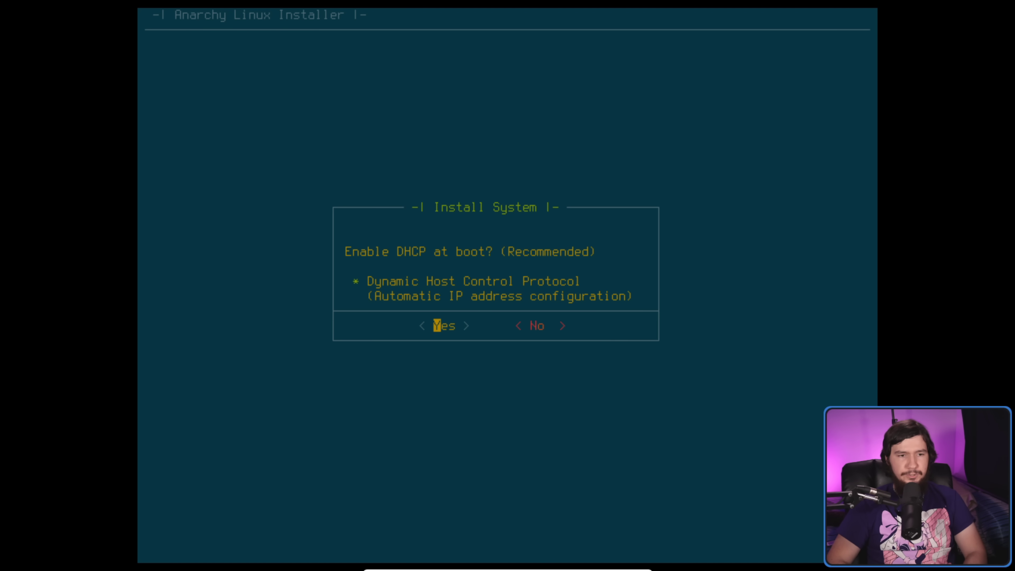
- Enable DHCP at boot, and decline wireless utilities and os-prober
{"action": "key", "text": "Return"}
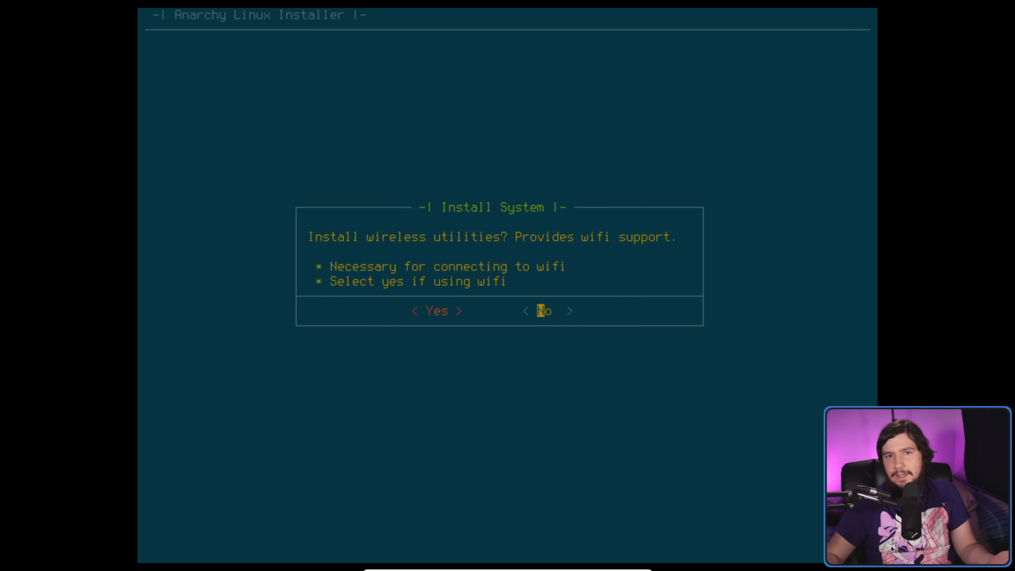
{"action": "key", "text": "Return"}
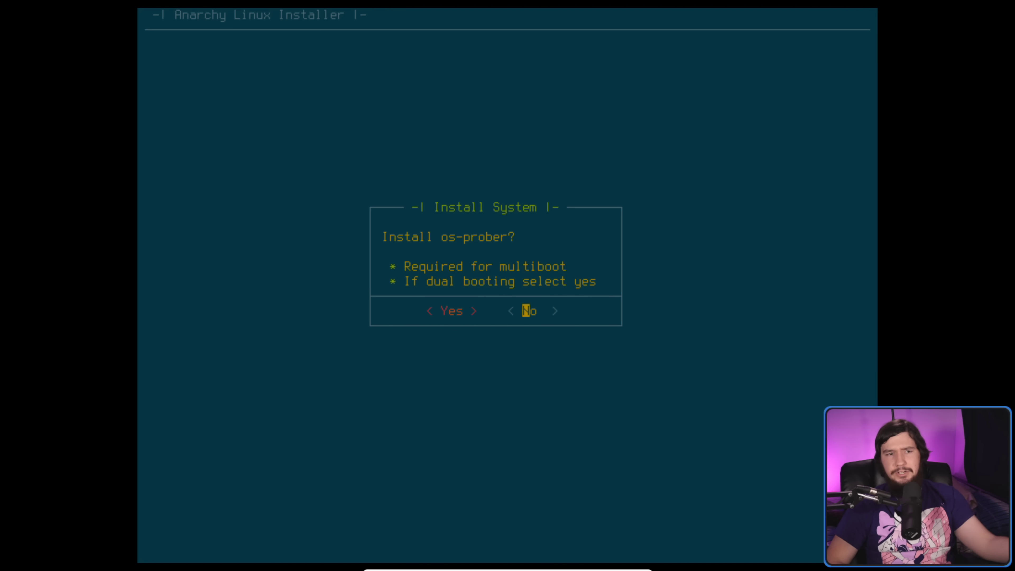
{"action": "key", "text": "Return"}
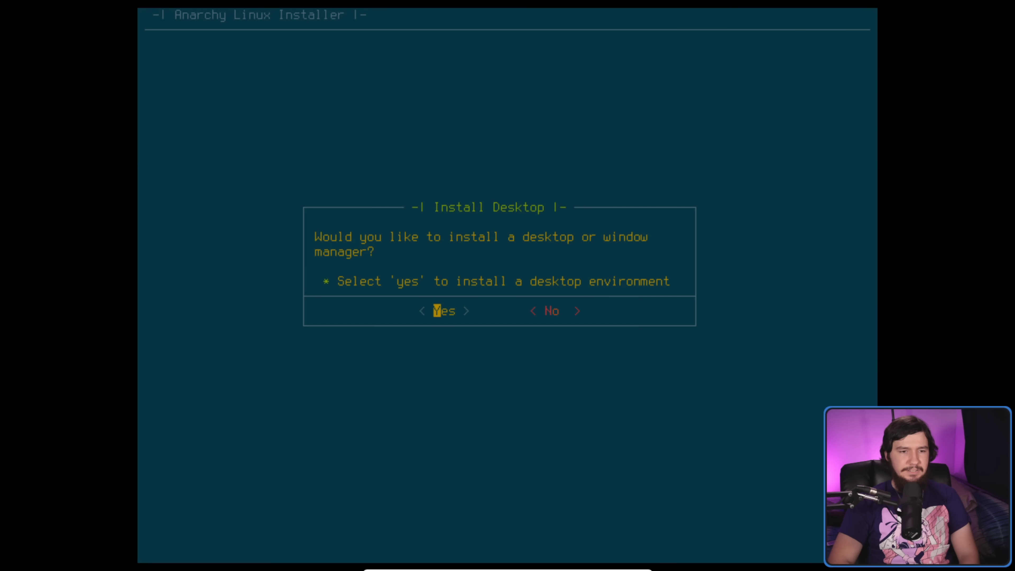
- Agree to install a desktop and open the Clean Desktop Environments category
{"action": "key", "text": "Return"}
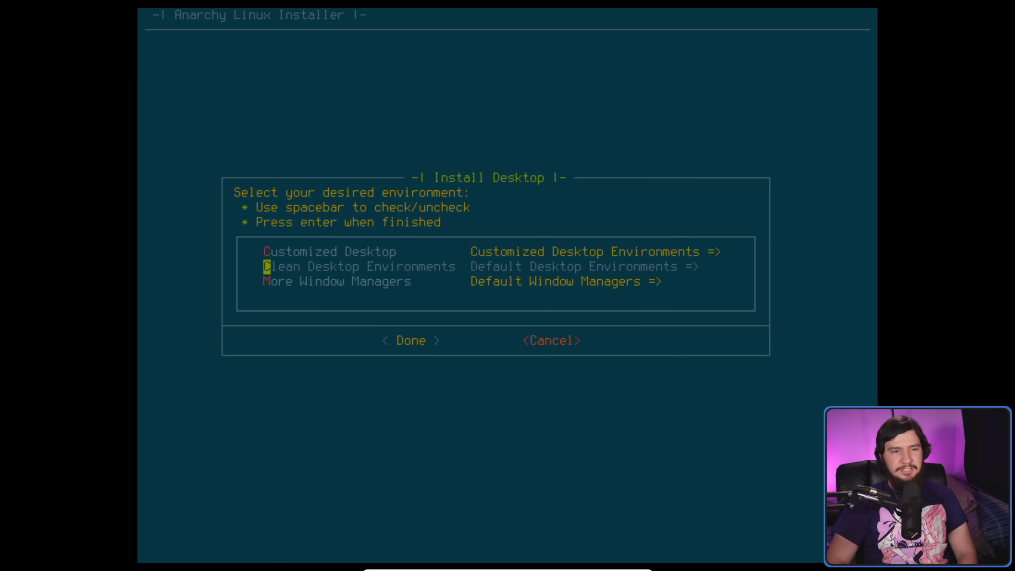
{"action": "key", "text": "Down"}
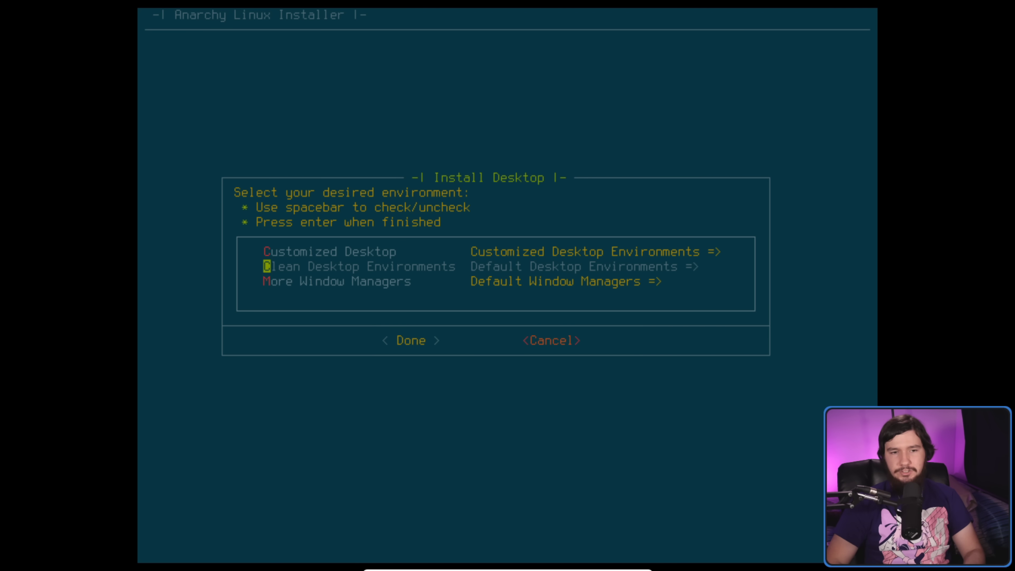
{"action": "key", "text": "Down"}
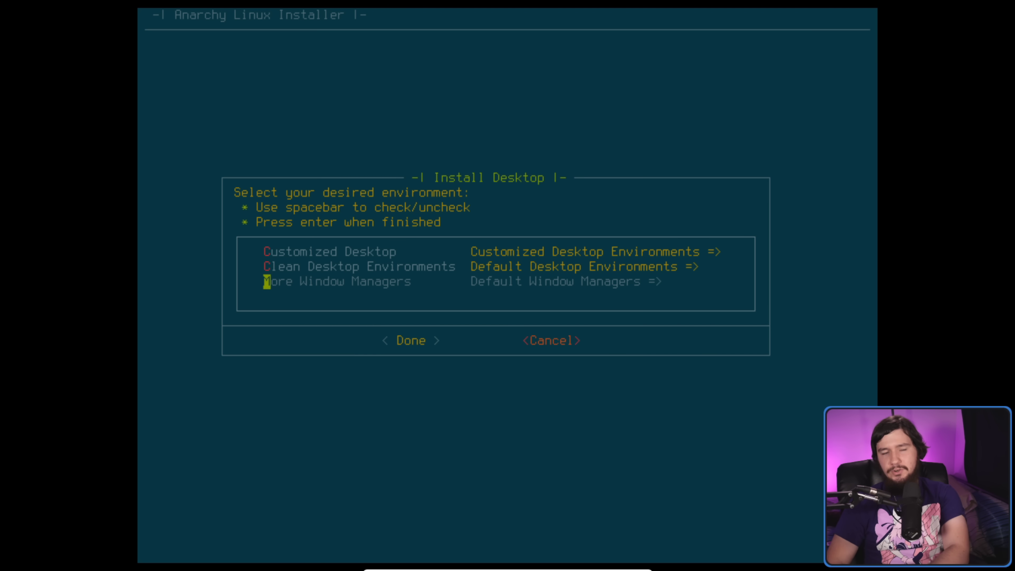
{"action": "key", "text": "Up"}
{"action": "key", "text": "Up"}
{"action": "key", "text": "Down"}
{"action": "key", "text": "Up"}
{"action": "key", "text": "Down"}
{"action": "key", "text": "Up"}
{"action": "key", "text": "Down"}
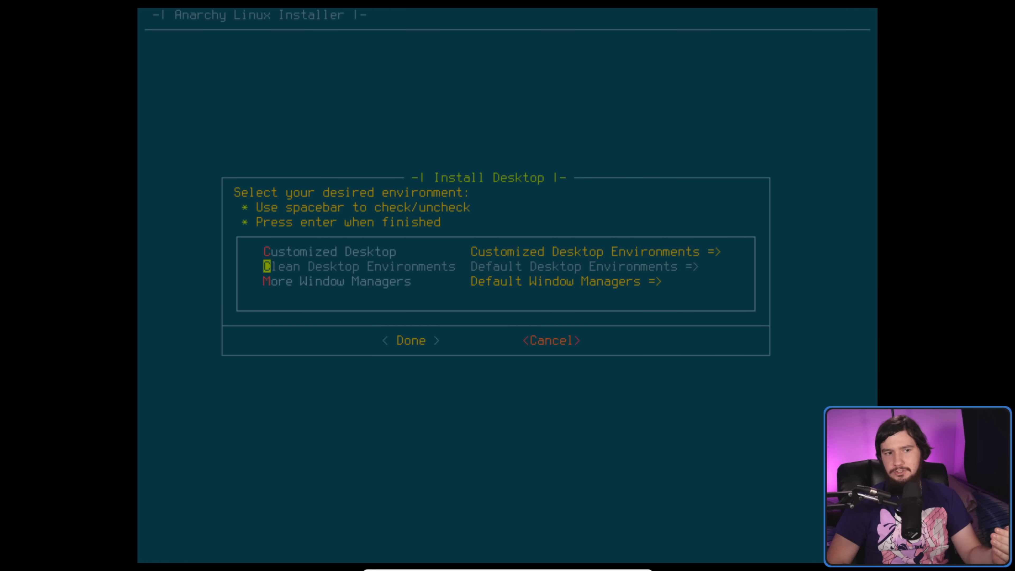
{"action": "key", "text": "Down"}
{"action": "key", "text": "Up"}
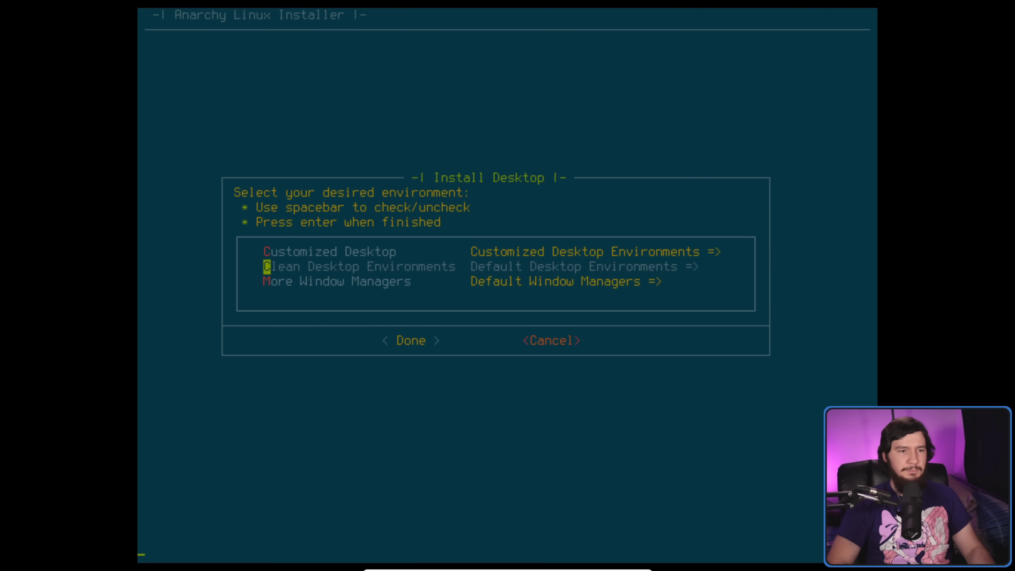
{"action": "key", "text": "Return"}
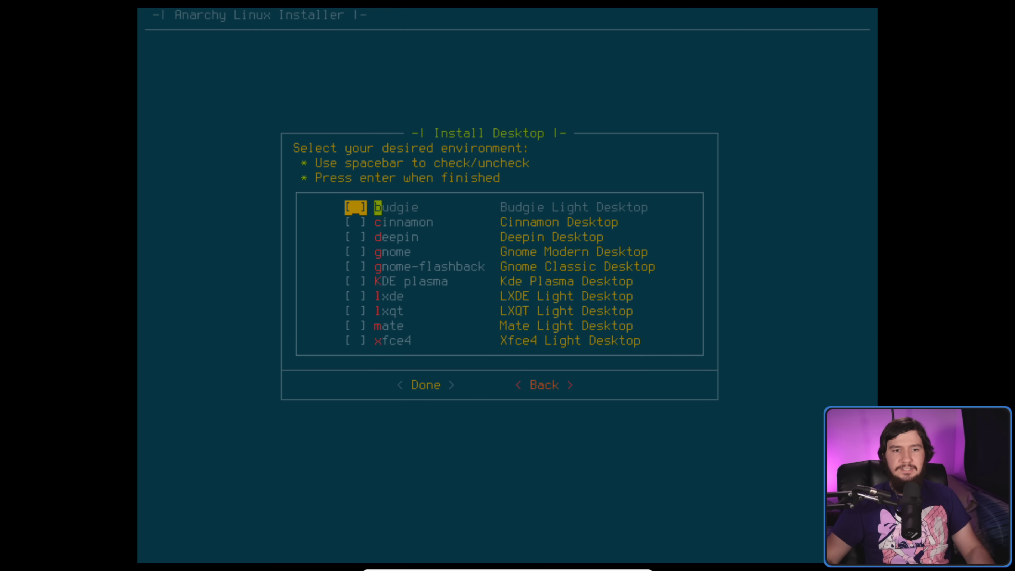
- Check gnome, KDE plasma and mate in the desktop checklist and confirm
{"action": "key", "text": "Down"}
{"action": "key", "text": "Up"}
{"action": "key", "text": "Down"}
{"action": "key", "text": "Down"}
{"action": "key", "text": "Down"}
{"action": "key", "text": "space"}
{"action": "key", "text": "Down"}
{"action": "key", "text": "Down"}
{"action": "key", "text": "space"}
{"action": "key", "text": "Down"}
{"action": "key", "text": "Down"}
{"action": "key", "text": "Down"}
{"action": "key", "text": "Up"}
{"action": "key", "text": "Down"}
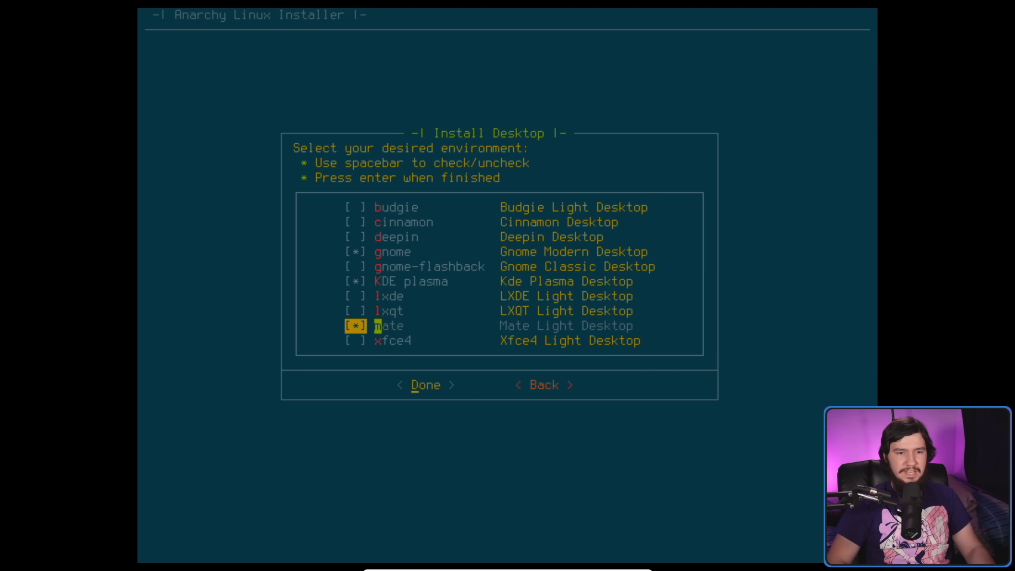
{"action": "key", "text": "Return"}
- Answer Yes to gnome extra, minimal plasma and mate extra programs
{"action": "key", "text": "Right"}
{"action": "key", "text": "Left"}
{"action": "key", "text": "Return"}
{"action": "key", "text": "Right"}
{"action": "key", "text": "Left"}
{"action": "key", "text": "Return"}
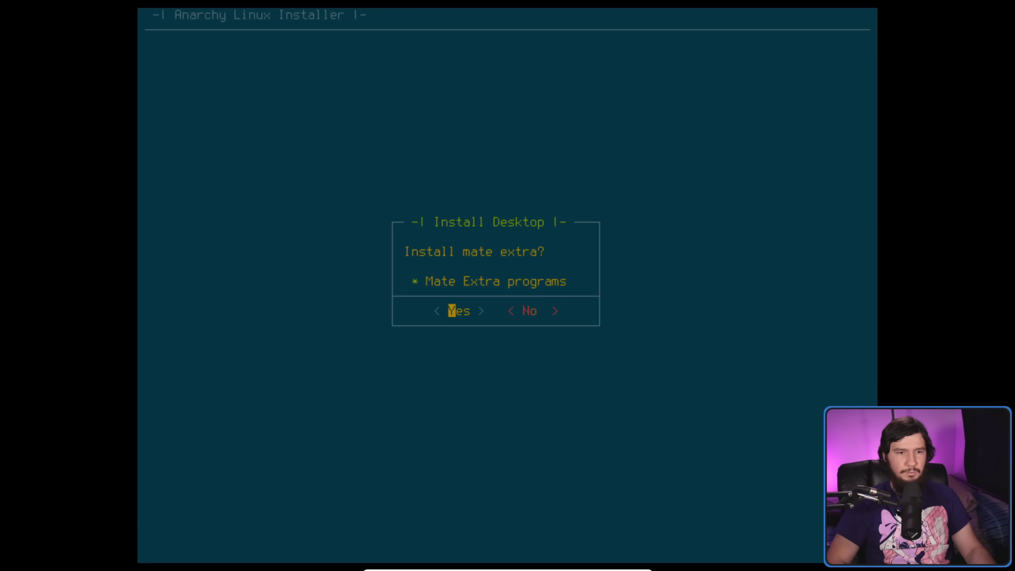
{"action": "key", "text": "Return"}
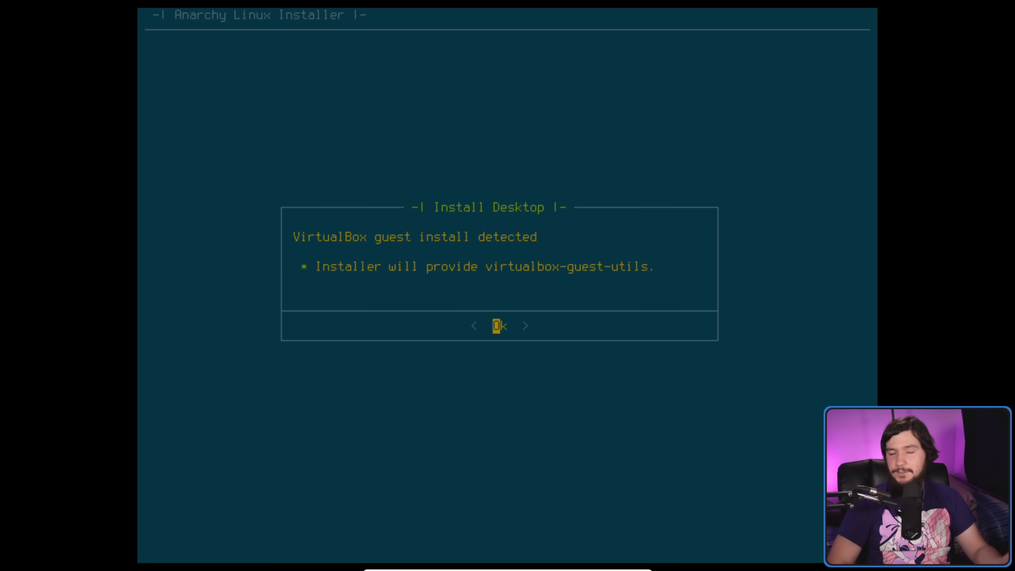
- Acknowledge the VirtualBox notice, decline touchpad drivers and a display manager, and accept the xinitrc notice
{"action": "key", "text": "Return"}
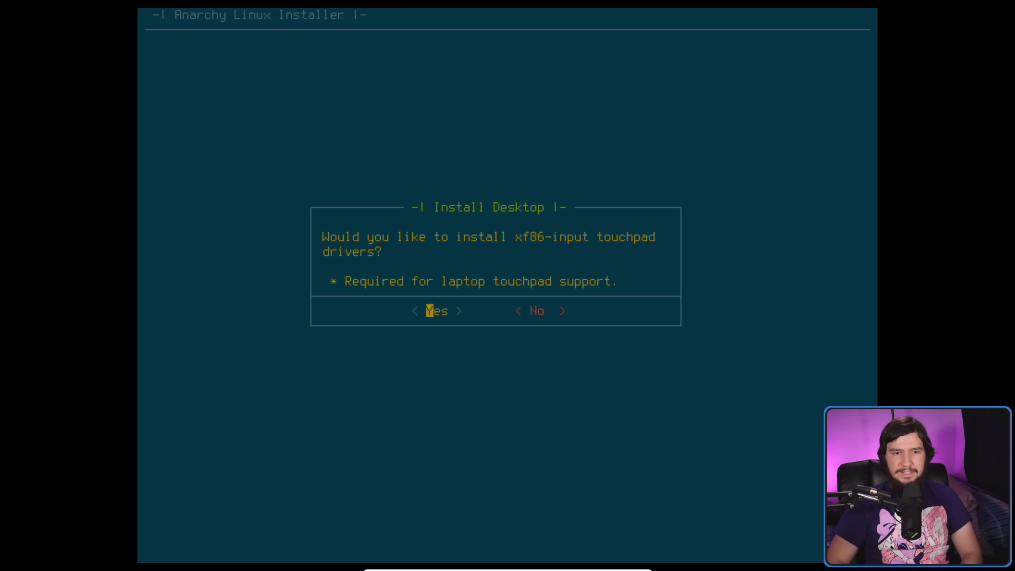
{"action": "key", "text": "Right"}
{"action": "key", "text": "Left"}
{"action": "key", "text": "Right"}
{"action": "key", "text": "Return"}
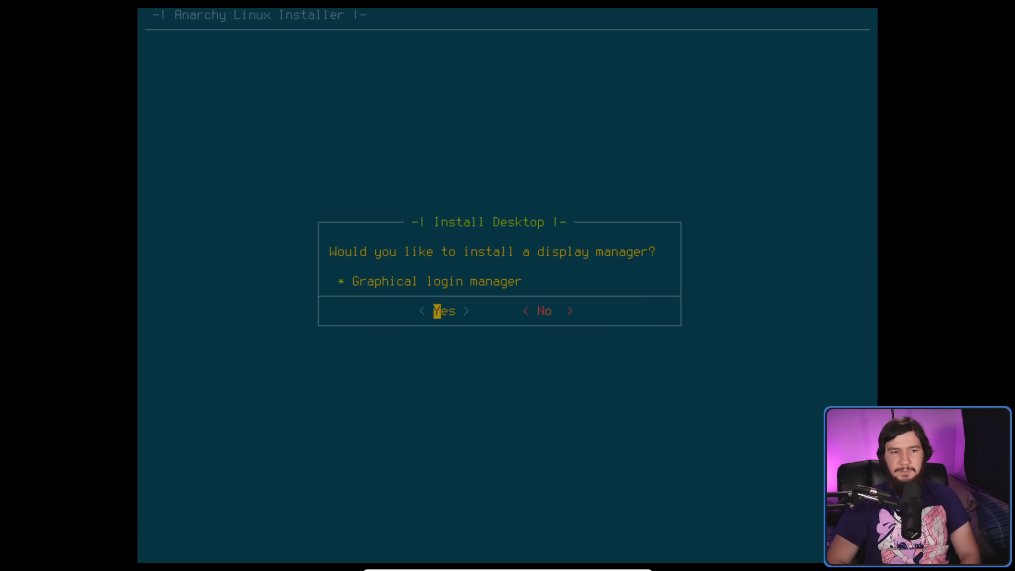
{"action": "key", "text": "Right"}
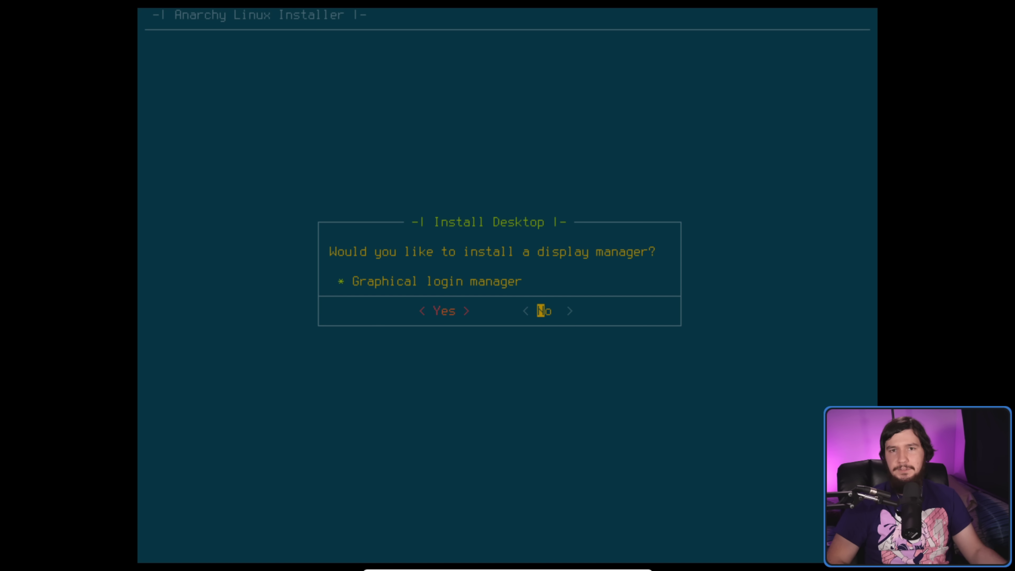
{"action": "key", "text": "Return"}
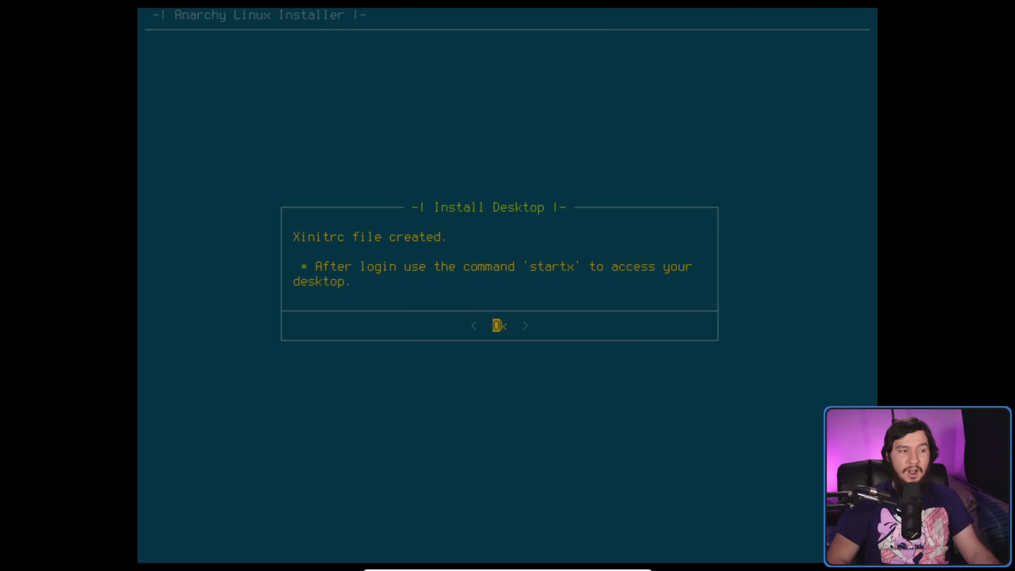
{"action": "key", "text": "Return"}
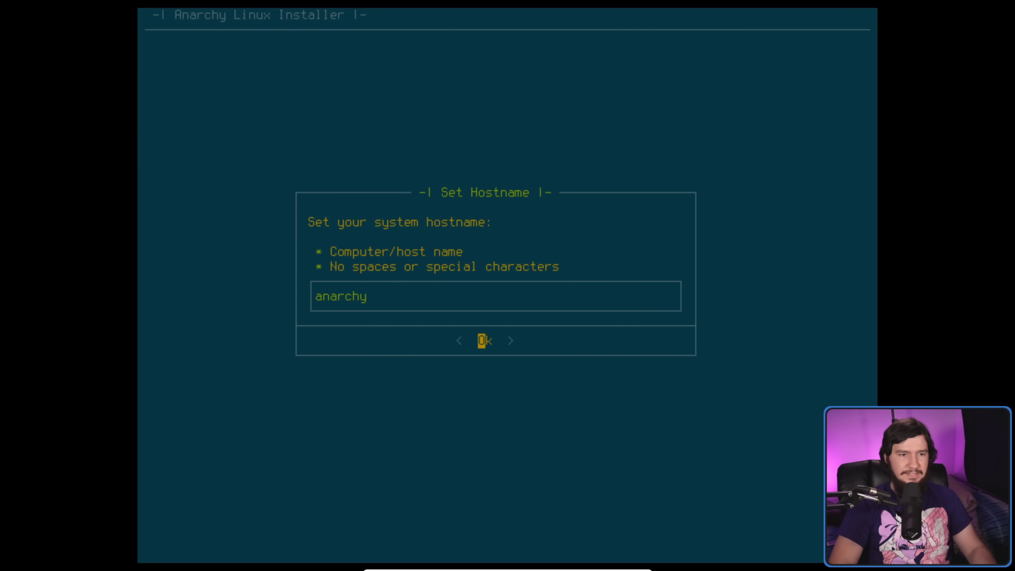
- Keep 'anarchy' as the hostname and set and confirm the root password
{"action": "key", "text": "Return"}
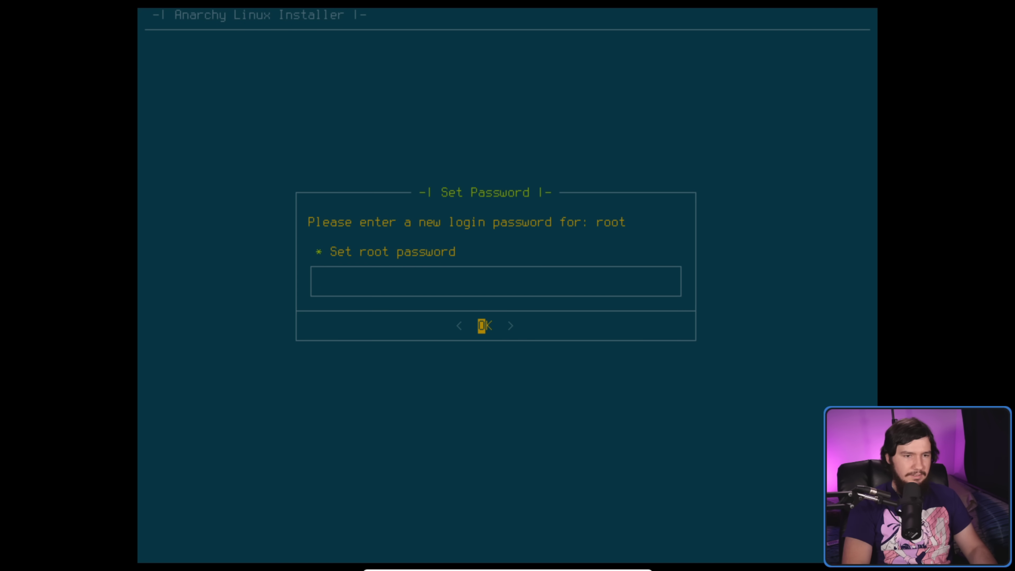
{"action": "type", "text": "********"}
{"action": "key", "text": "Return"}
{"action": "type", "text": "********"}
{"action": "key", "text": "Return"}
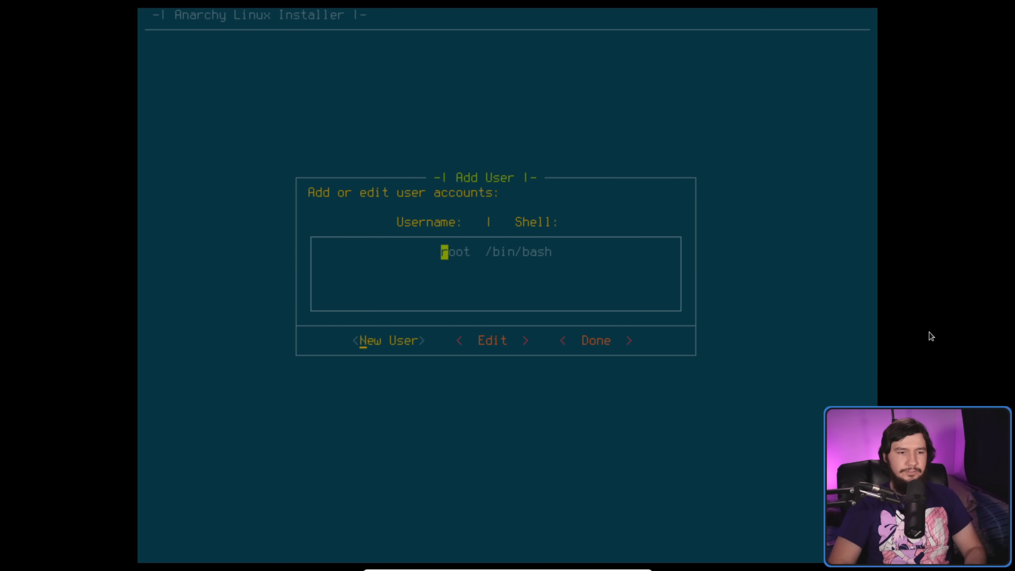
- Add a new user account with a username, the user's full name, and a confirmed password
{"action": "key", "text": "Return"}
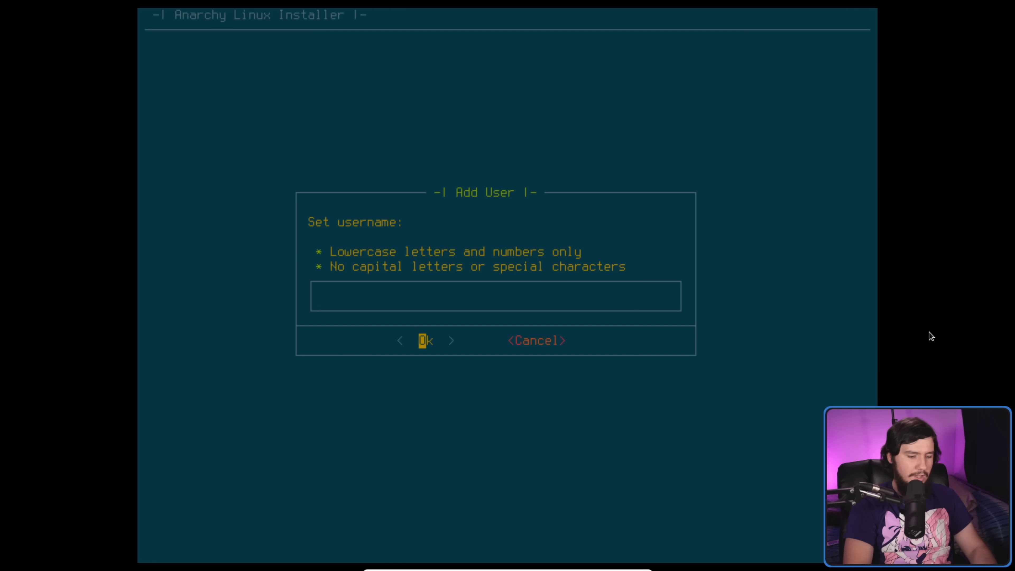
{"action": "type", "text": "brodie"}
{"action": "key", "text": "Return"}
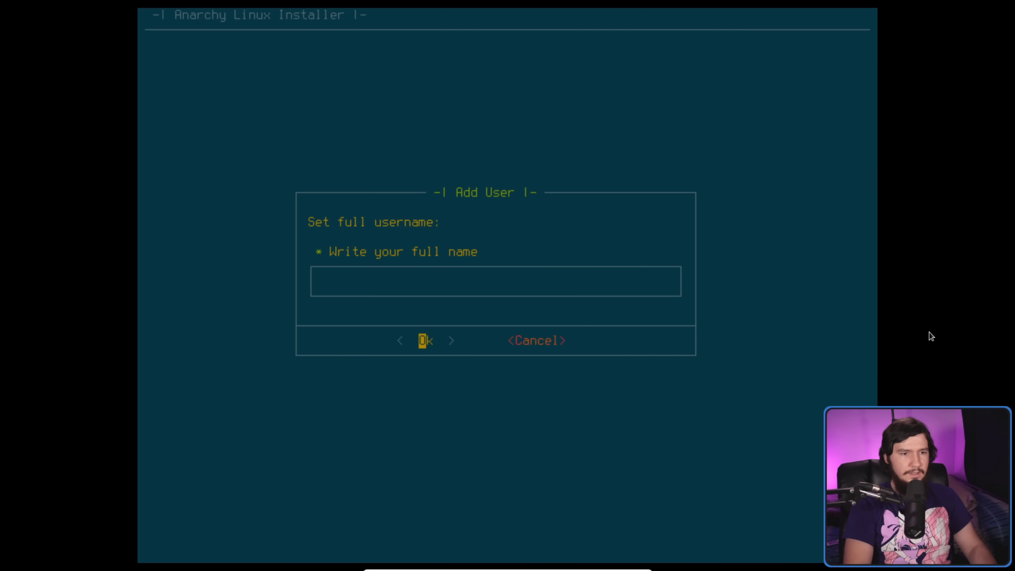
{"action": "type", "text": "Brodie "}
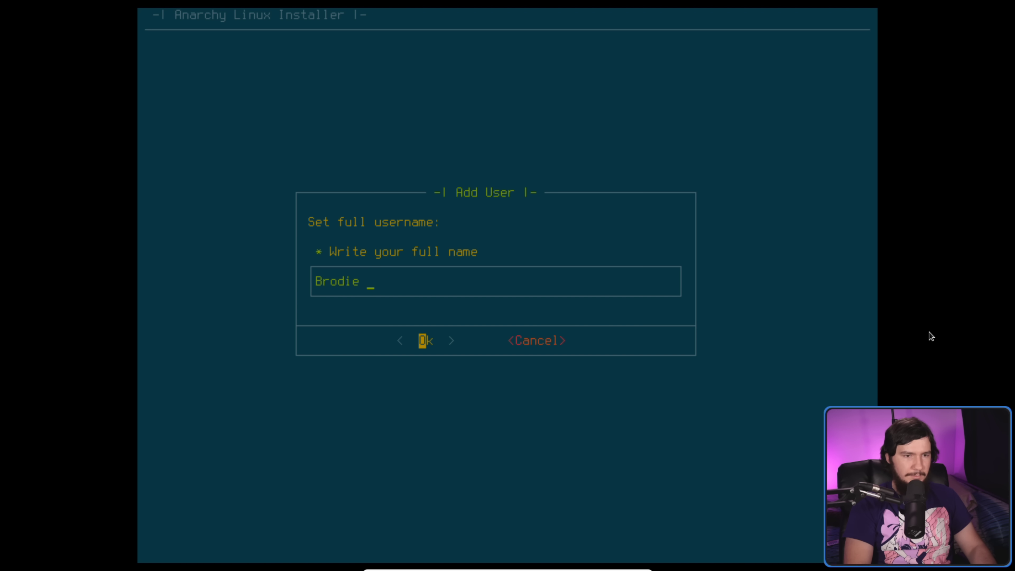
{"action": "type", "text": "Robertson"}
{"action": "key", "text": "Return"}
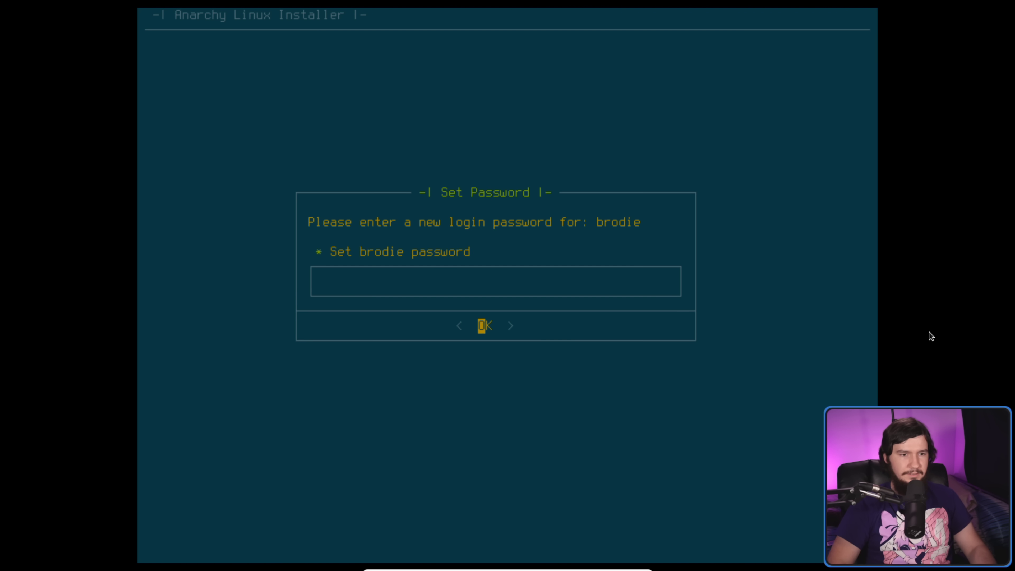
{"action": "type", "text": "*******"}
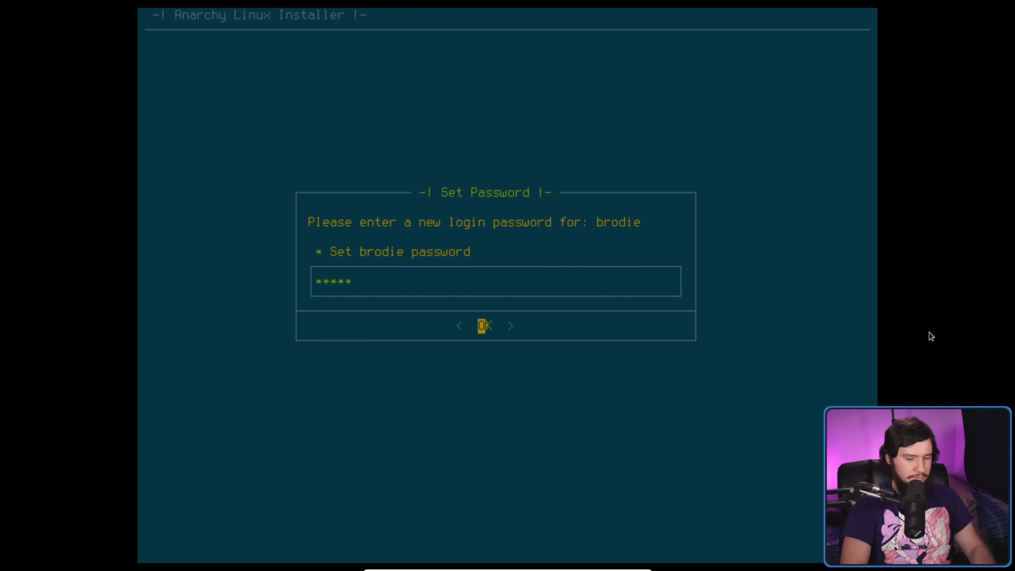
{"action": "key", "text": "Return"}
{"action": "type", "text": "*******"}
{"action": "key", "text": "Return"}
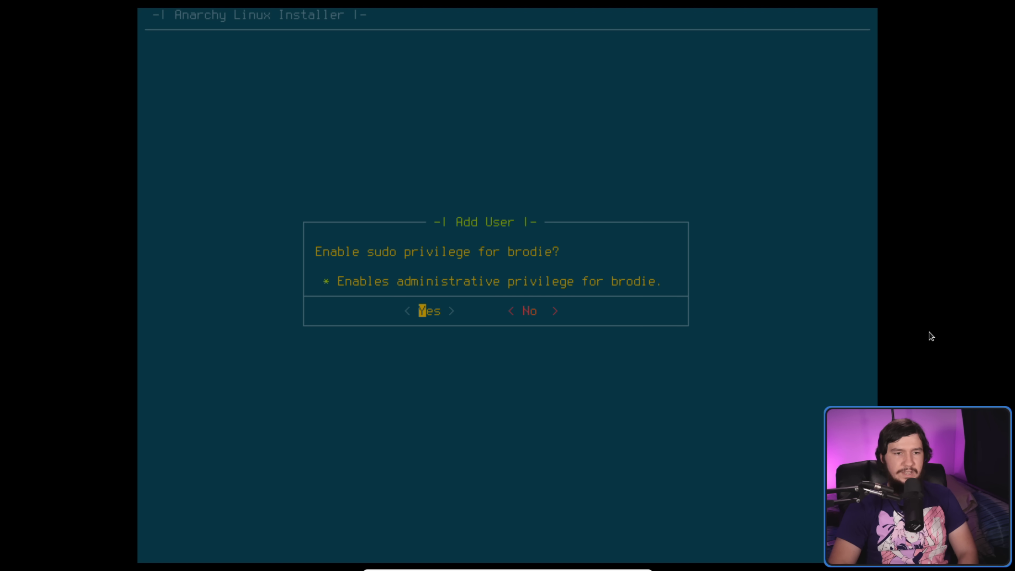
- Grant the new user sudo privileges so it appears alongside root
{"action": "key", "text": "Return"}
{"action": "key", "text": "Down"}
{"action": "key", "text": "Up"}
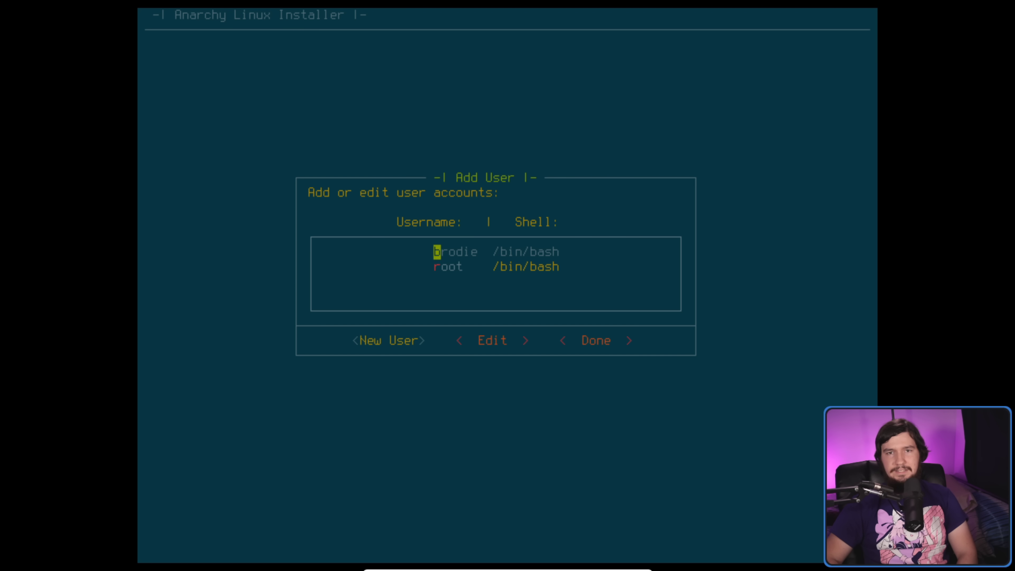
- Change the new user's login shell to /bin/dash
{"action": "key", "text": "Right"}
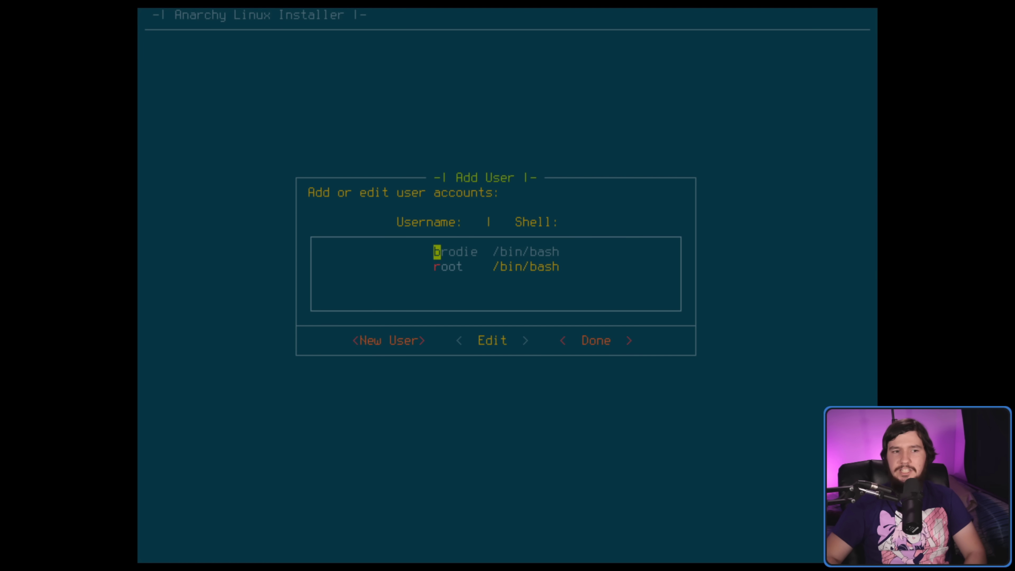
{"action": "key", "text": "Left"}
{"action": "key", "text": "Right"}
{"action": "key", "text": "Return"}
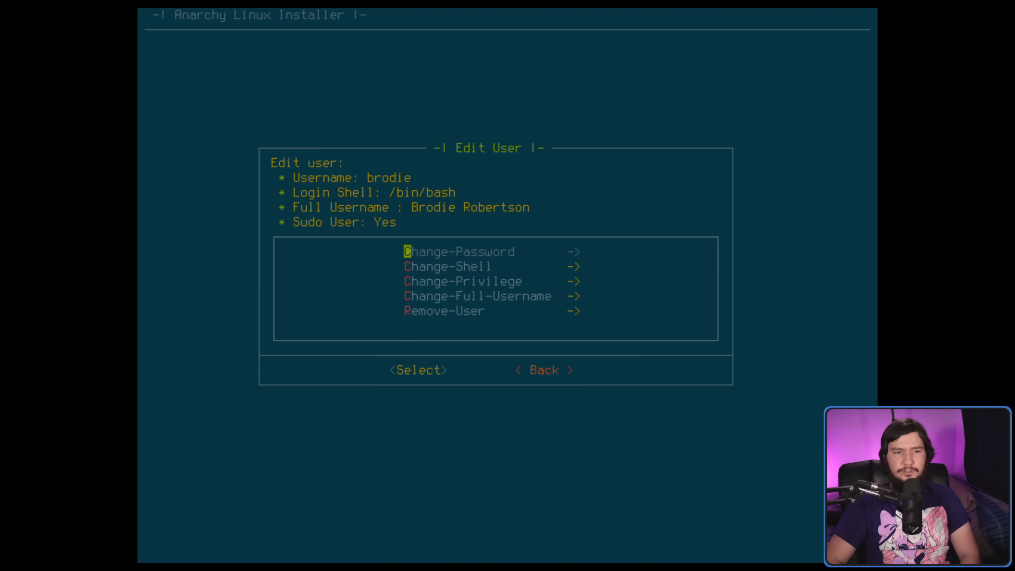
{"action": "key", "text": "Down"}
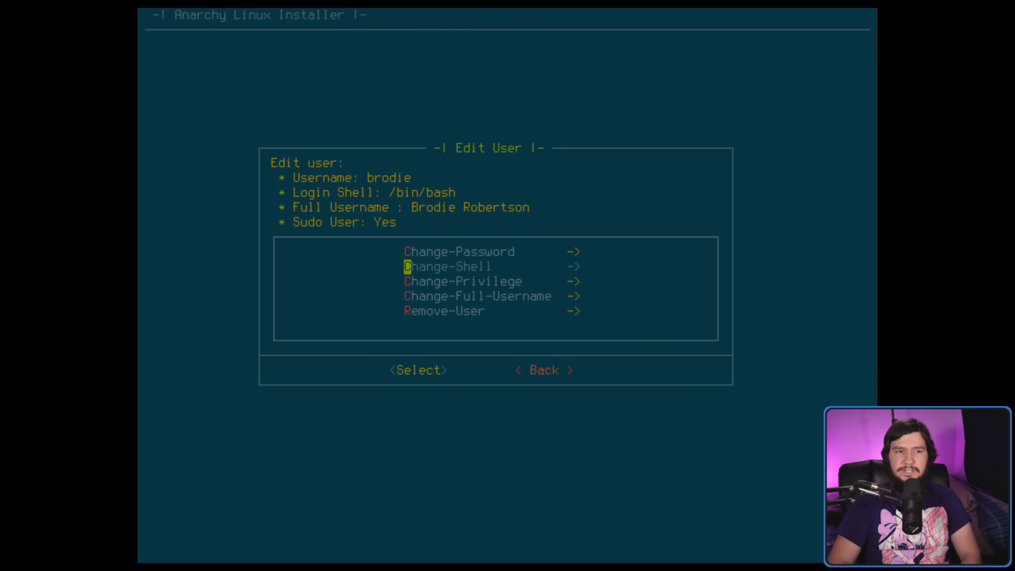
{"action": "key", "text": "Return"}
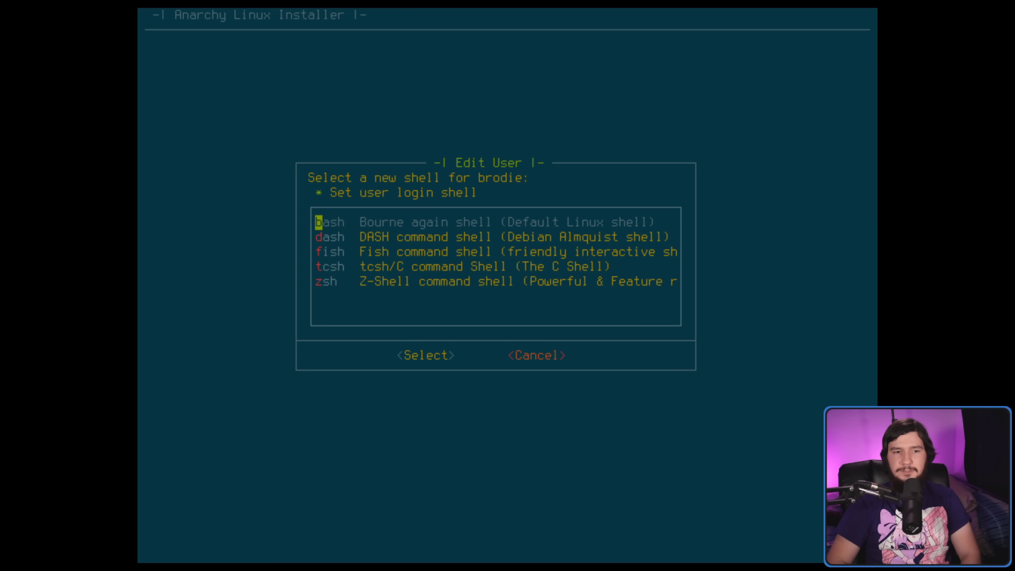
{"action": "key", "text": "Down"}
{"action": "key", "text": "Down"}
{"action": "key", "text": "Up"}
{"action": "key", "text": "Down"}
{"action": "key", "text": "Up"}
{"action": "key", "text": "Down"}
{"action": "key", "text": "Down"}
{"action": "key", "text": "Up"}
{"action": "key", "text": "Down"}
{"action": "key", "text": "Down"}
{"action": "key", "text": "Up"}
{"action": "key", "text": "Up"}
{"action": "key", "text": "Up"}
{"action": "key", "text": "Return"}
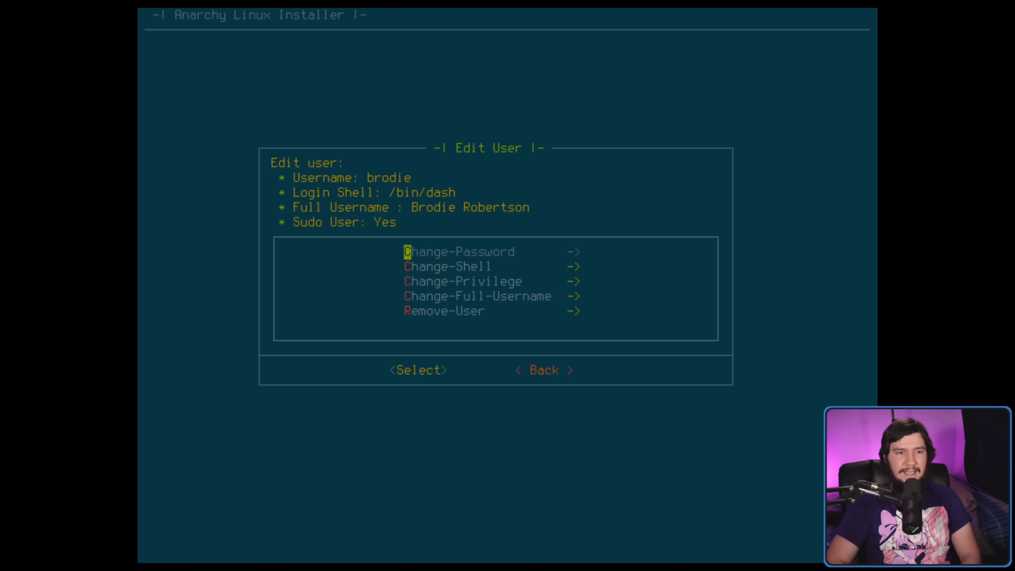
{"action": "key", "text": "Down"}
{"action": "key", "text": "Down"}
{"action": "key", "text": "Down"}
{"action": "key", "text": "Down"}
- Return to the user list and finish user setup to begin installation
{"action": "key", "text": "Tab"}
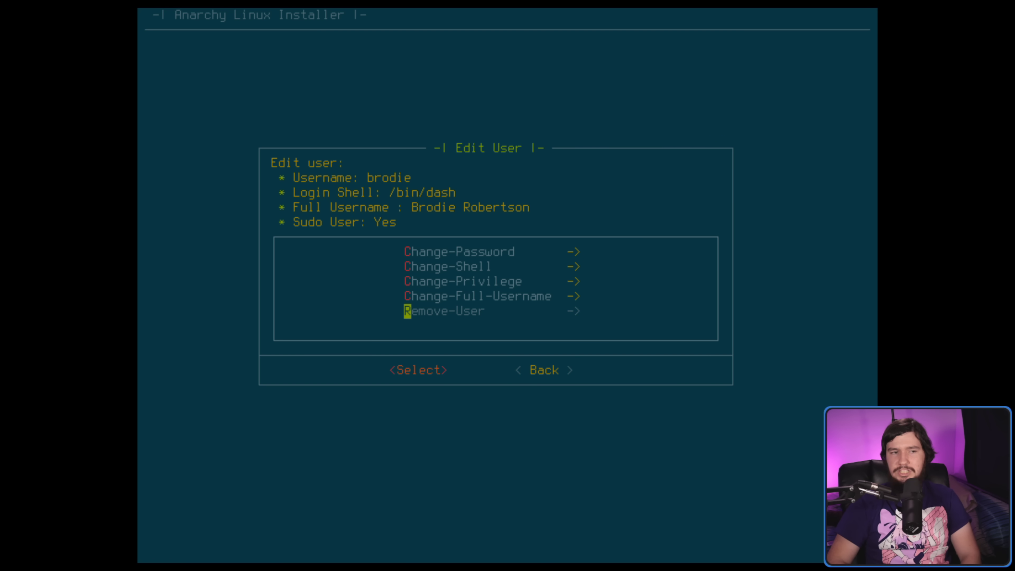
{"action": "key", "text": "Return"}
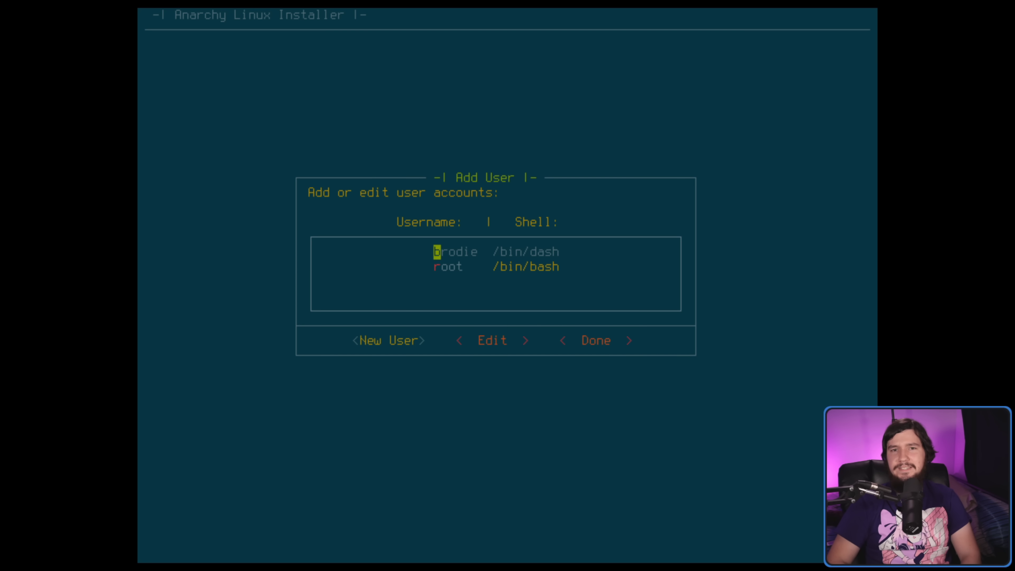
{"action": "key", "text": "Tab"}
{"action": "key", "text": "Tab"}
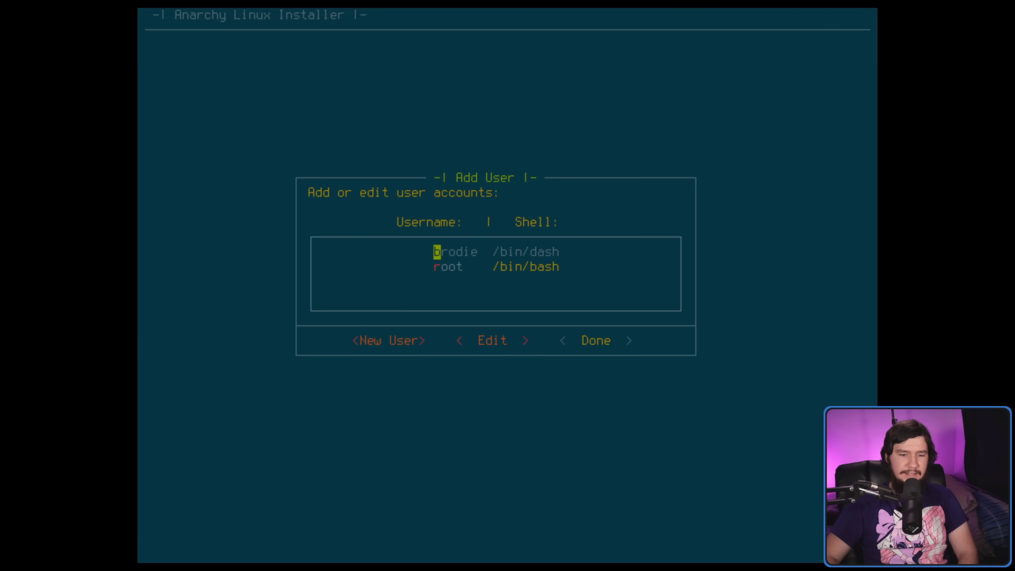
{"action": "key", "text": "Return"}
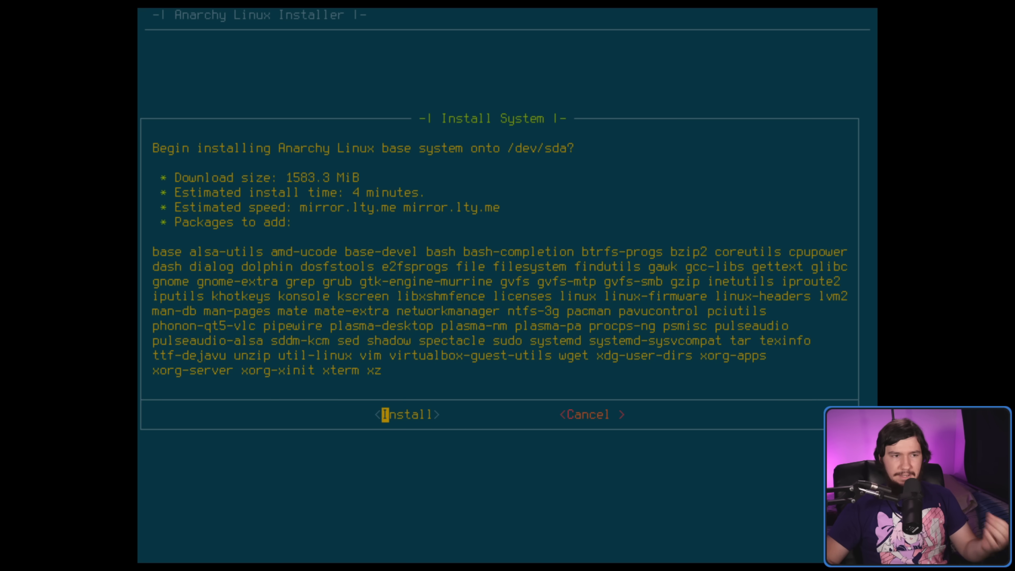
- Confirm installing the Anarchy Linux base system onto /dev/sda (1583.3 MiB)
{"action": "key", "text": "Right"}
{"action": "key", "text": "Left"}
{"action": "key", "text": "Return"}
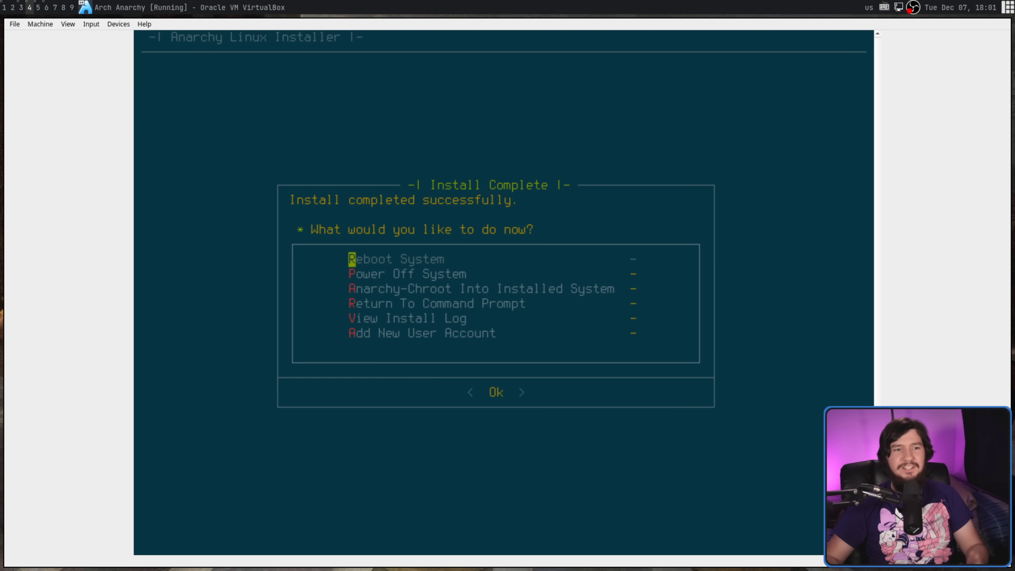
- Open the install log and read through the installed packages and download totals
{"action": "key", "text": "Down"}
{"action": "key", "text": "Up"}
{"action": "key", "text": "Down"}
{"action": "key", "text": "Down"}
{"action": "key", "text": "Down"}
{"action": "key", "text": "Down"}
{"action": "key", "text": "Down"}
{"action": "key", "text": "Up"}
{"action": "key", "text": "Up"}
{"action": "key", "text": "Down"}
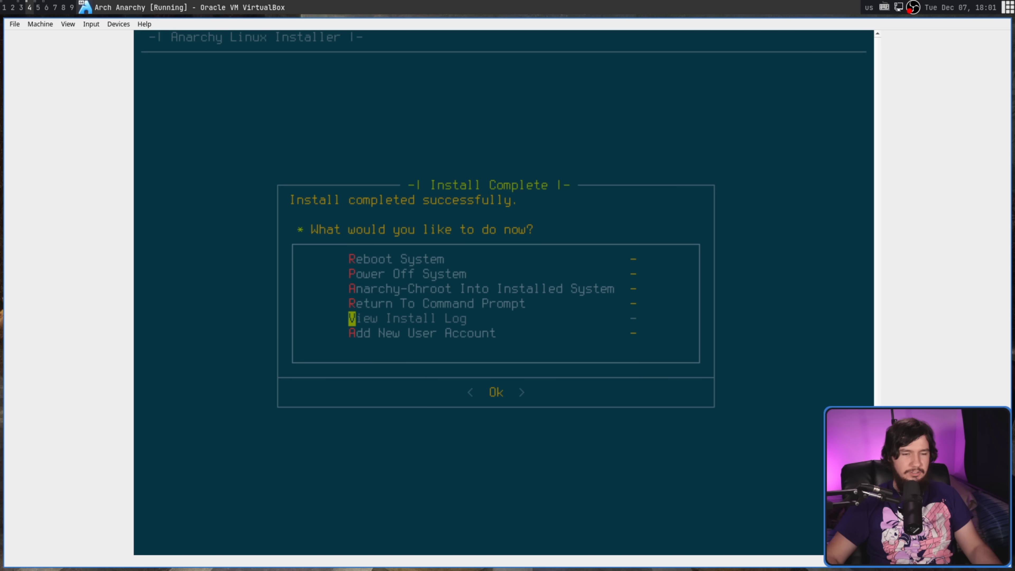
{"action": "key", "text": "Return"}
{"action": "key", "text": "Down"}
{"action": "key", "text": "Down"}
{"action": "key", "text": "Down"}
{"action": "key", "text": "Down"}
{"action": "key", "text": "Down"}
{"action": "key", "text": "Down"}
{"action": "key", "text": "Down"}
{"action": "key", "text": "Down"}
{"action": "key", "text": "Down"}
{"action": "key", "text": "Down"}
{"action": "key", "text": "Down"}
{"action": "key", "text": "Down"}
{"action": "key", "text": "Down"}
{"action": "key", "text": "Down"}
{"action": "key", "text": "Down"}
{"action": "key", "text": "Down"}
{"action": "key", "text": "Down"}
{"action": "key", "text": "Down"}
{"action": "key", "text": "Down"}
{"action": "key", "text": "Down"}
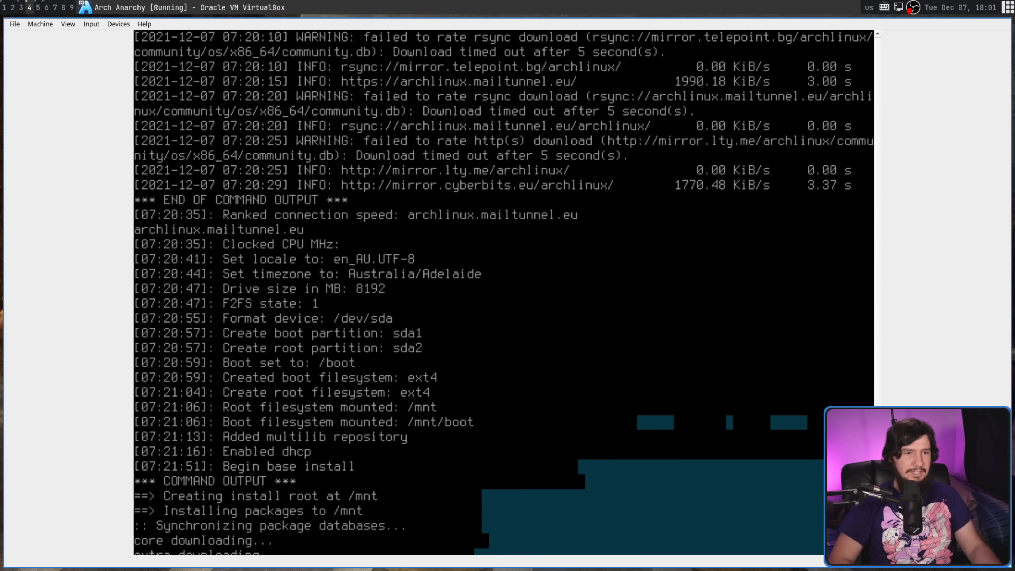
{"action": "key", "text": "Down"}
{"action": "key", "text": "Down"}
{"action": "key", "text": "Down"}
{"action": "key", "text": "Down"}
{"action": "key", "text": "Down"}
{"action": "key", "text": "Down"}
{"action": "key", "text": "Down"}
{"action": "key", "text": "Down"}
{"action": "key", "text": "Down"}
{"action": "key", "text": "Down"}
{"action": "key", "text": "Down"}
{"action": "key", "text": "Down"}
{"action": "key", "text": "Down"}
{"action": "key", "text": "Down"}
{"action": "key", "text": "Down"}
{"action": "key", "text": "Down"}
{"action": "key", "text": "Down"}
{"action": "key", "text": "Down"}
{"action": "key", "text": "Down"}
{"action": "key", "text": "Down"}
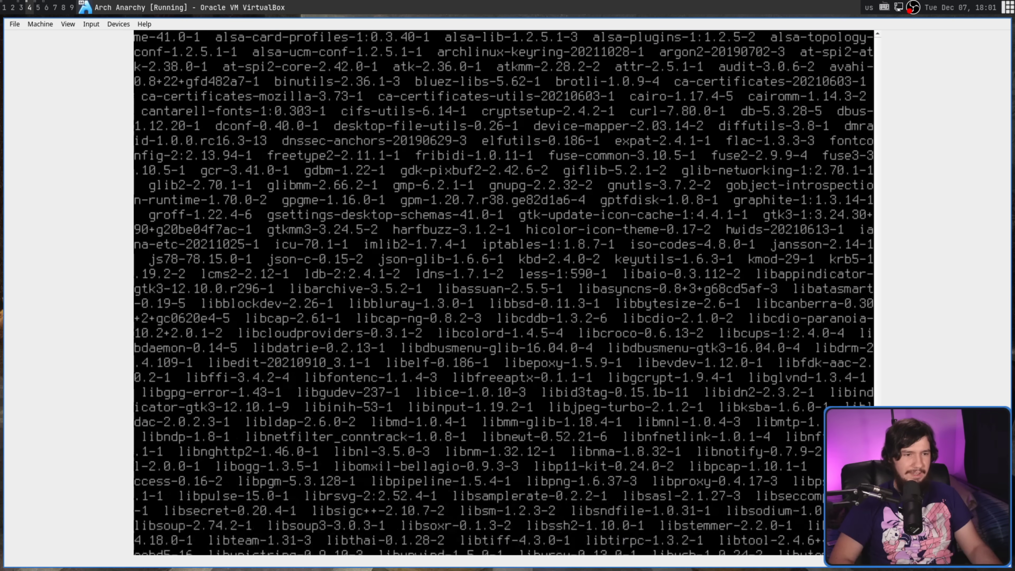
{"action": "key", "text": "Down"}
{"action": "key", "text": "Down"}
{"action": "key", "text": "Down"}
{"action": "key", "text": "Down"}
{"action": "key", "text": "Down"}
{"action": "key", "text": "Down"}
{"action": "key", "text": "Down"}
{"action": "key", "text": "Down"}
{"action": "key", "text": "Down"}
{"action": "key", "text": "Down"}
{"action": "key", "text": "Down"}
{"action": "key", "text": "Down"}
{"action": "key", "text": "Down"}
{"action": "key", "text": "Down"}
{"action": "key", "text": "Down"}
{"action": "key", "text": "Down"}
{"action": "key", "text": "Down"}
{"action": "key", "text": "Down"}
{"action": "key", "text": "Down"}
{"action": "key", "text": "Down"}
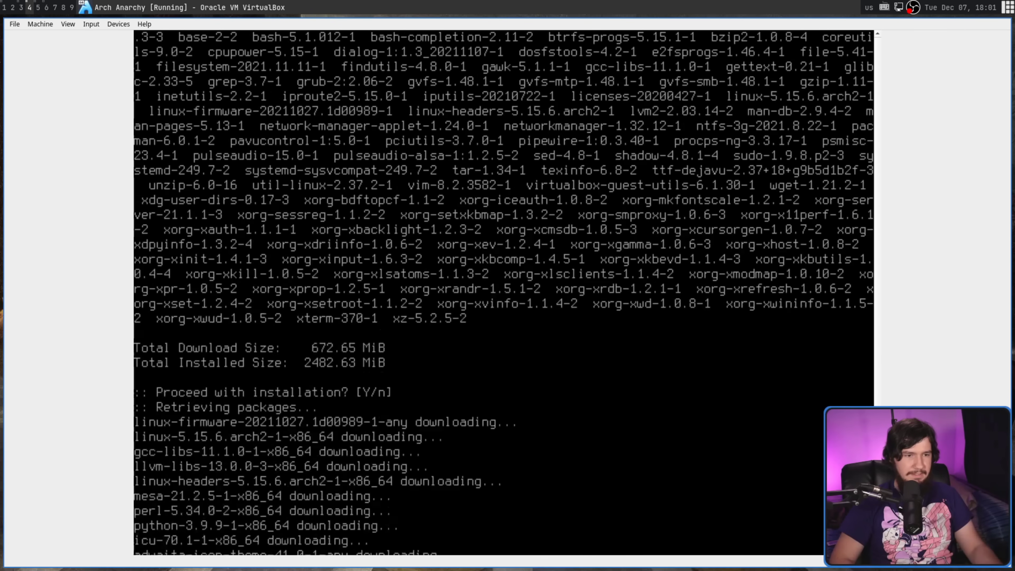
{"action": "key", "text": "Down"}
{"action": "key", "text": "Down"}
{"action": "key", "text": "Down"}
{"action": "key", "text": "Down"}
{"action": "key", "text": "Down"}
{"action": "key", "text": "Down"}
{"action": "key", "text": "Down"}
{"action": "key", "text": "Down"}
{"action": "key", "text": "Down"}
{"action": "key", "text": "Down"}
{"action": "key", "text": "Down"}
{"action": "key", "text": "Down"}
{"action": "key", "text": "Down"}
{"action": "key", "text": "Down"}
{"action": "key", "text": "Down"}
{"action": "key", "text": "Down"}
{"action": "key", "text": "Down"}
{"action": "key", "text": "Down"}
{"action": "key", "text": "Down"}
{"action": "key", "text": "Down"}
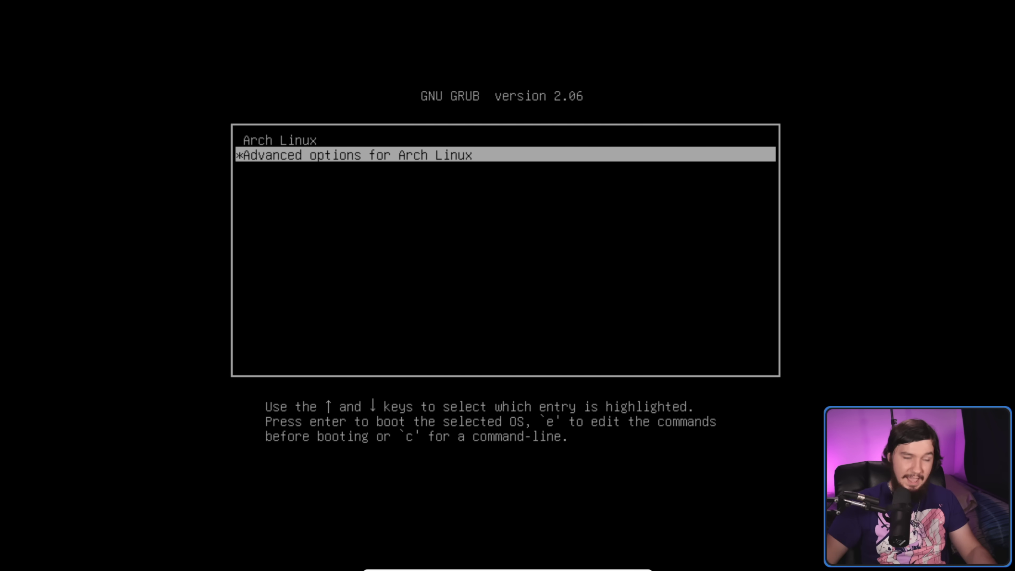
- Boot the normal Arch Linux GRUB entry and dismiss the mouse integration notice
{"action": "key", "text": "Up"}
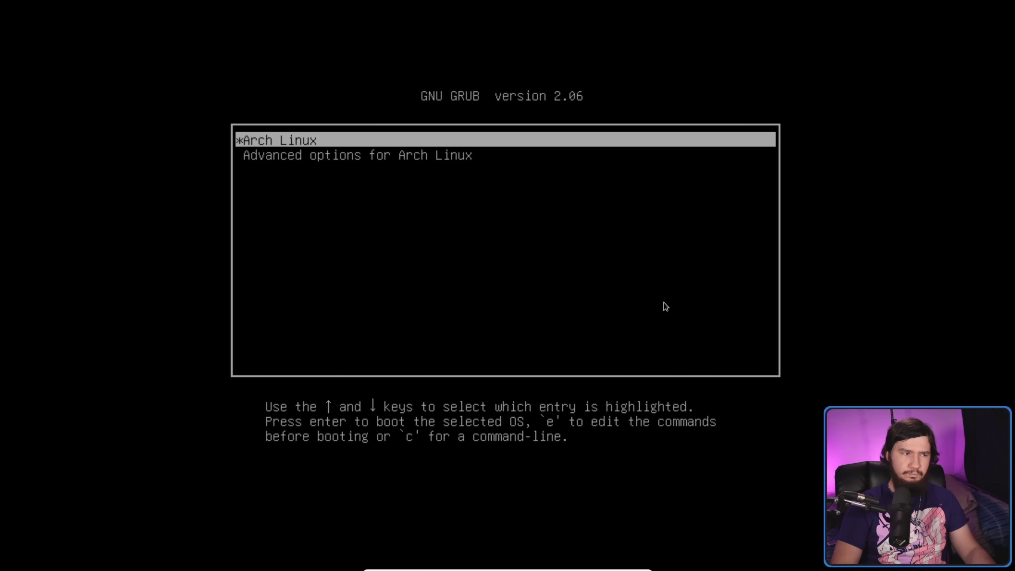
{"action": "key", "text": "Return"}
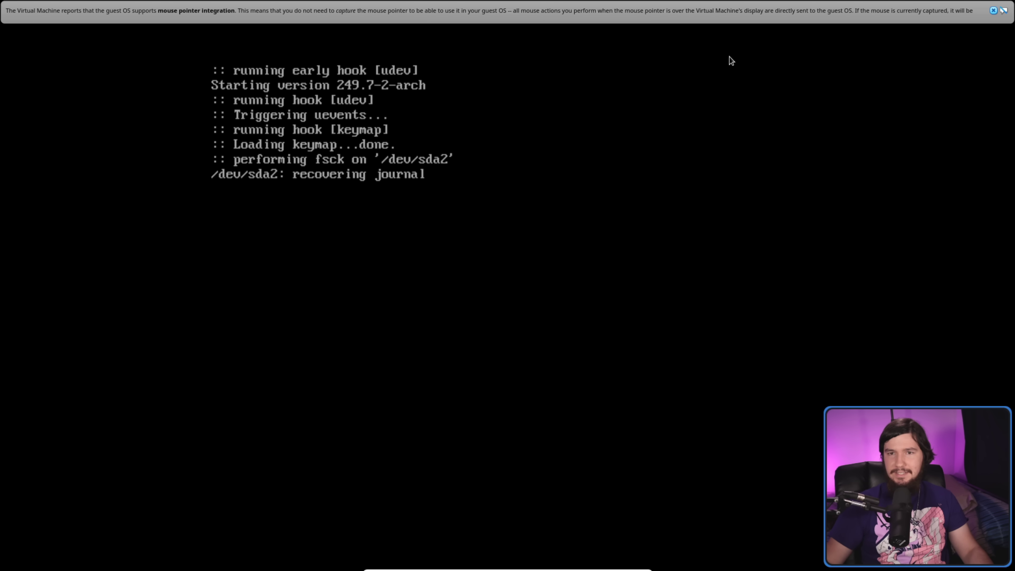
{"action": "left_click", "coordinate": [994, 11]}
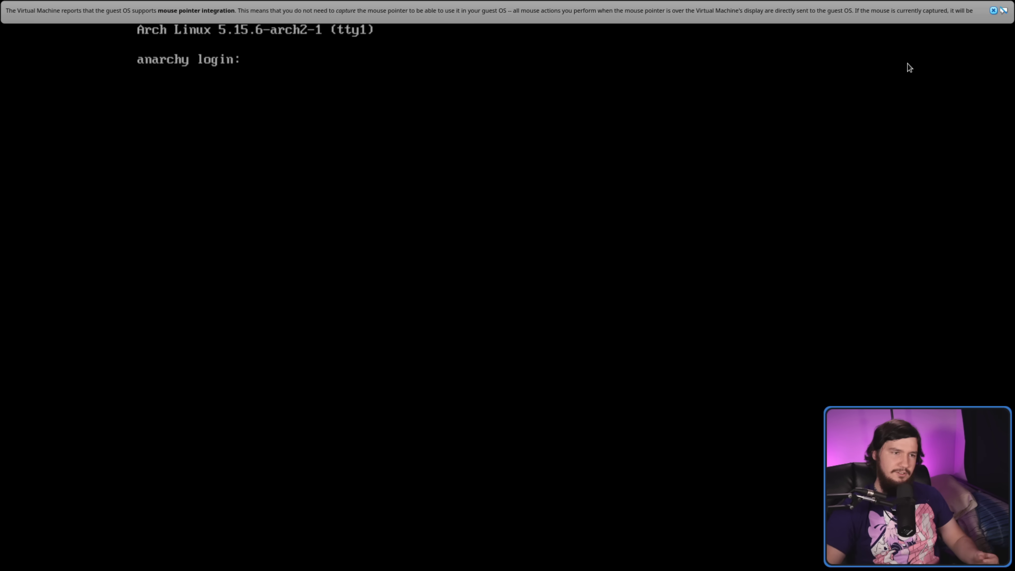
- Log in as root and run startx to launch the graphical session
{"action": "type", "text": "root"}
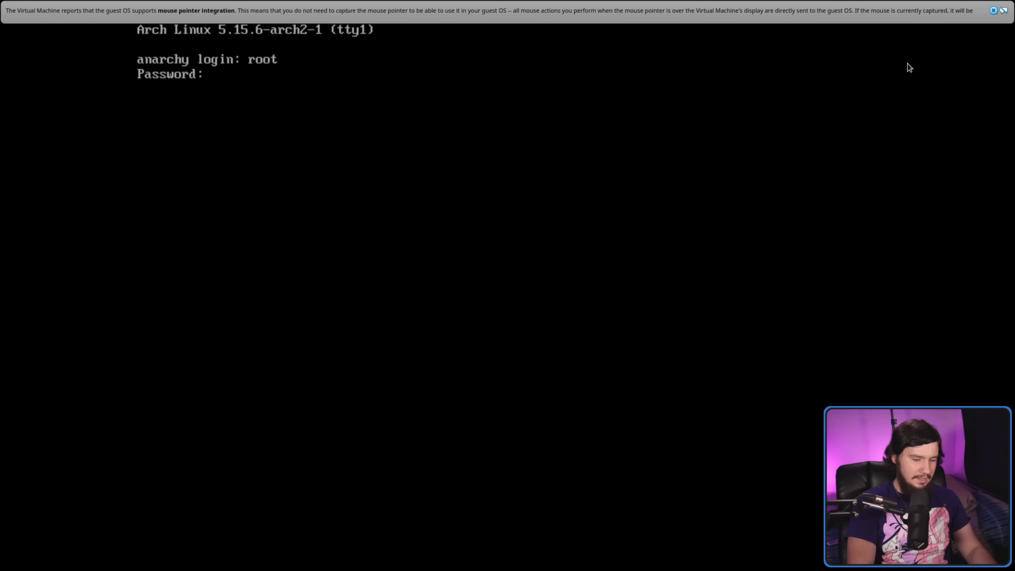
{"action": "key", "text": "Return"}
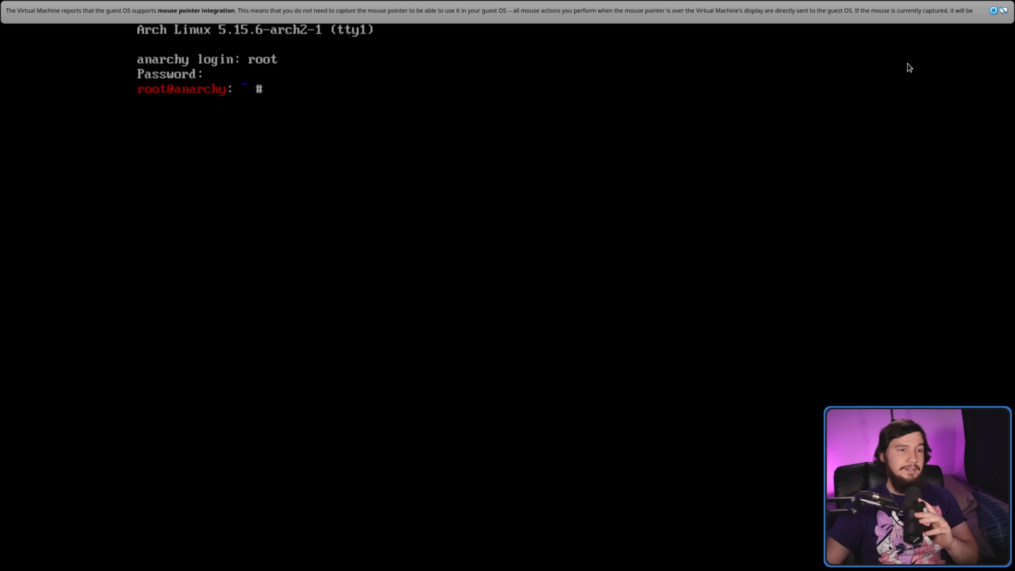
{"action": "type", "text": "s"}
{"action": "key", "text": "BackSpace"}
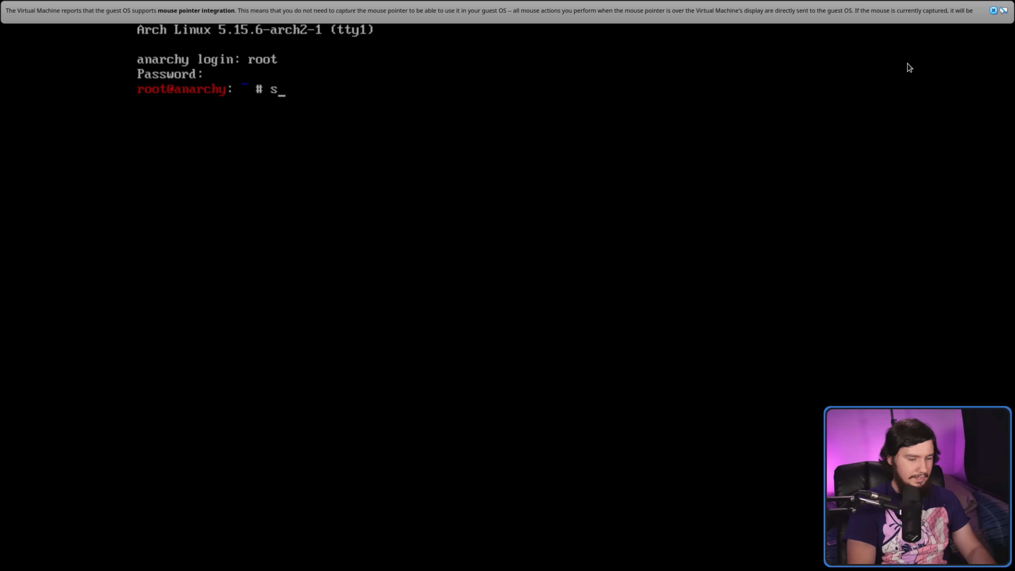
{"action": "key", "text": "Return"}
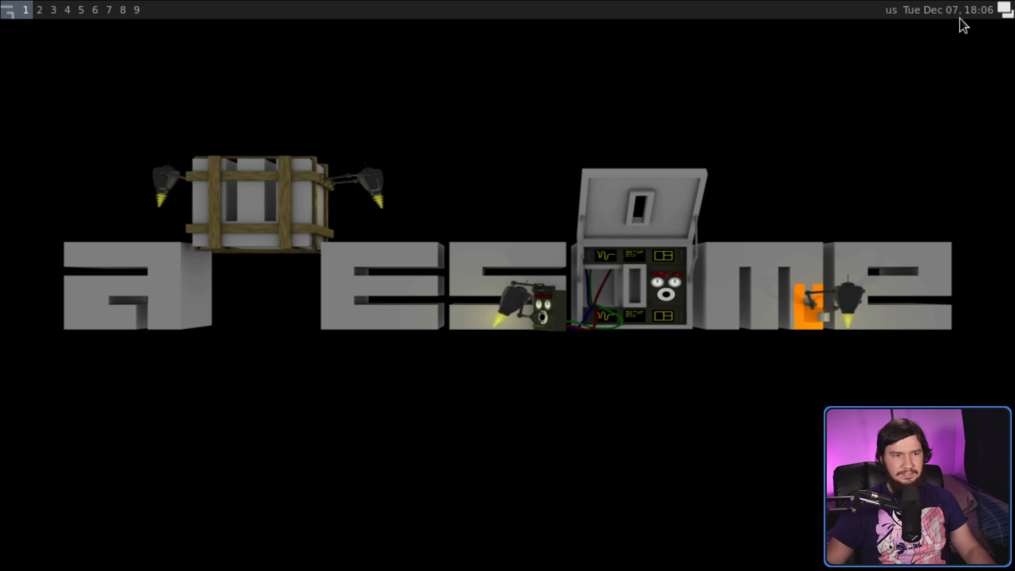
- Leave VirtualBox full-screen mode so the awesome desktop shows in a scaled window
{"action": "key", "text": "Control_R+c"}
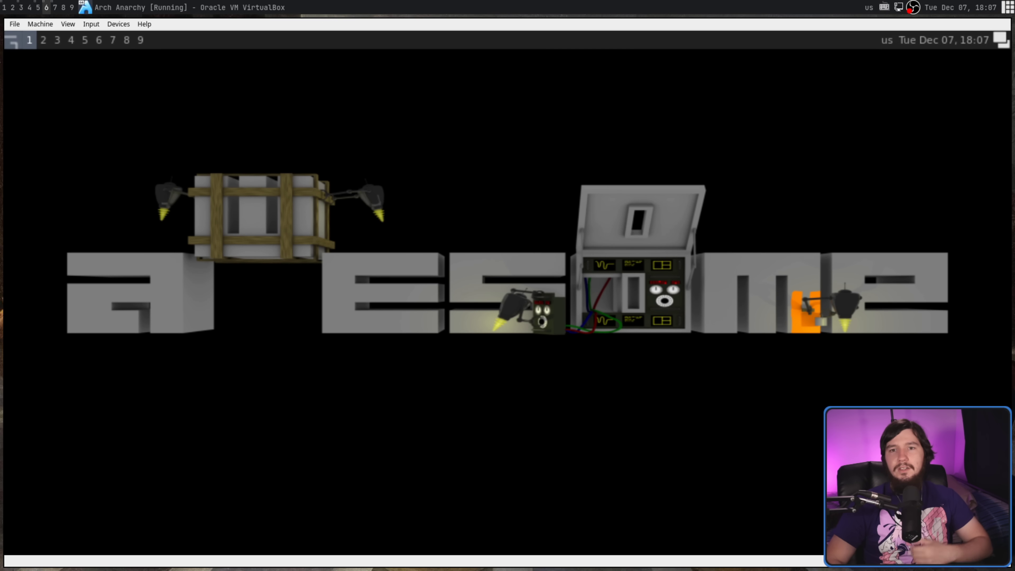